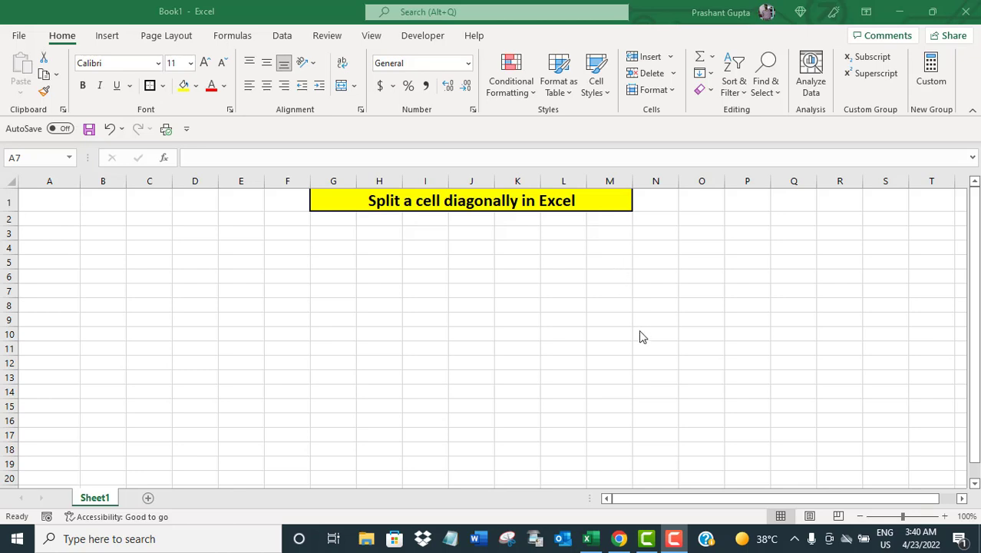
- Enter the header text 'Name Location' in cell A1
{"action": "left_click", "coordinate": [674, 540]}
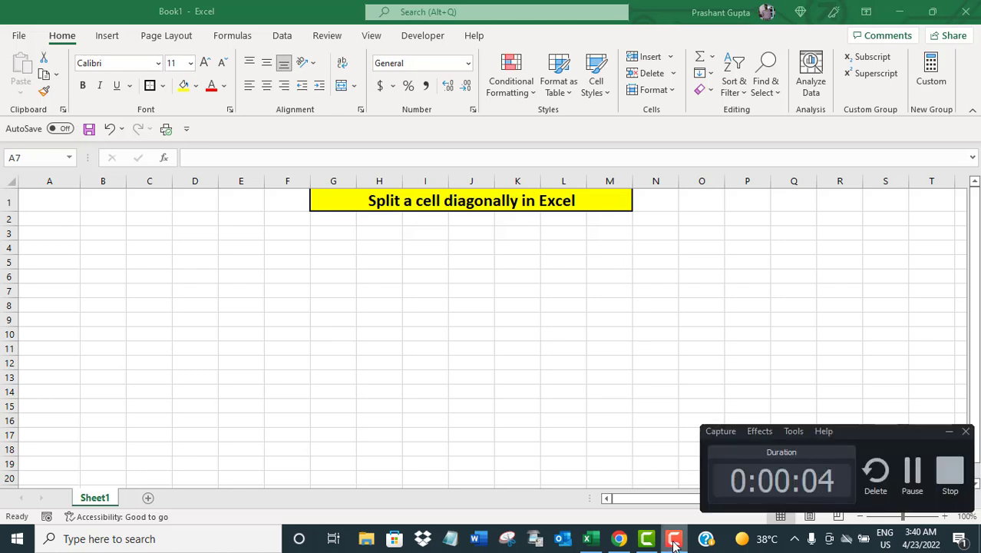
{"action": "left_click", "coordinate": [674, 543]}
{"action": "left_click", "coordinate": [38, 198]}
{"action": "double_click", "coordinate": [39, 199]}
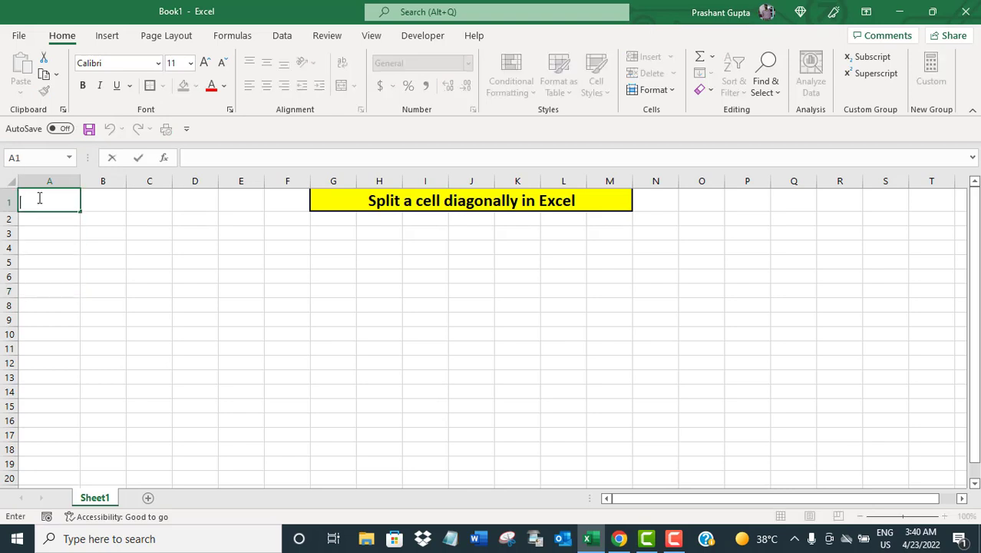
{"action": "type", "text": "Na"}
{"action": "type", "text": "me  Location"}
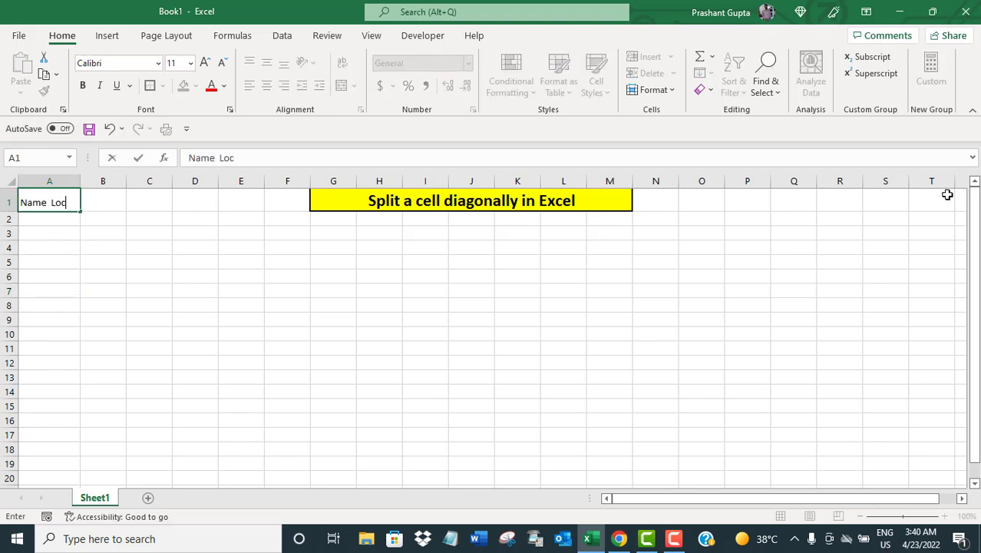
{"action": "key", "text": "Return"}
- Widen column A so the A1 header text fits
{"action": "left_click", "coordinate": [56, 201]}
{"action": "left_click_drag", "start_coordinate": [80, 181], "coordinate": [123, 182]}
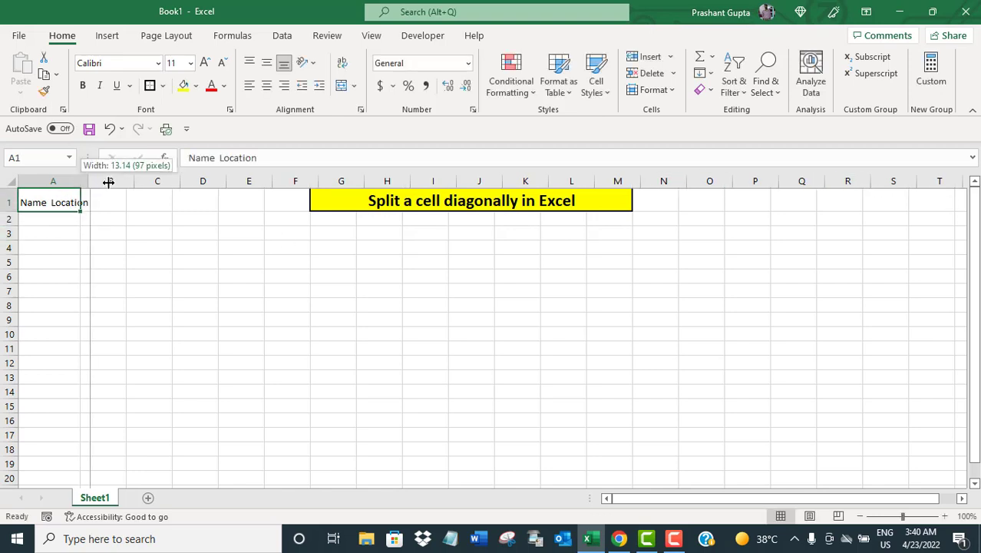
{"action": "left_click", "coordinate": [67, 218]}
- Give cell A1 a diagonal-up border from bottom-left to top-right via Format Cells
{"action": "left_click", "coordinate": [68, 201]}
{"action": "right_click", "coordinate": [68, 202]}
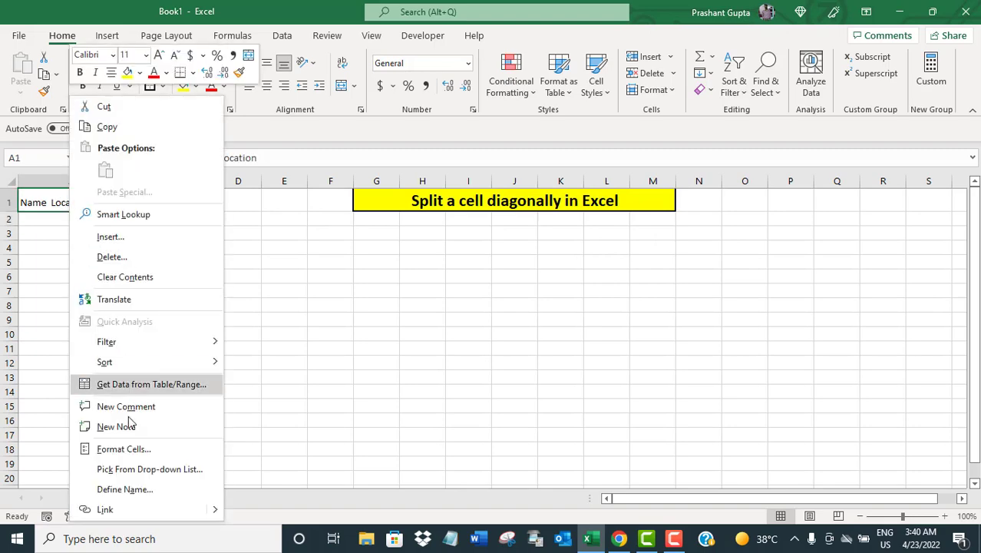
{"action": "left_click", "coordinate": [110, 449]}
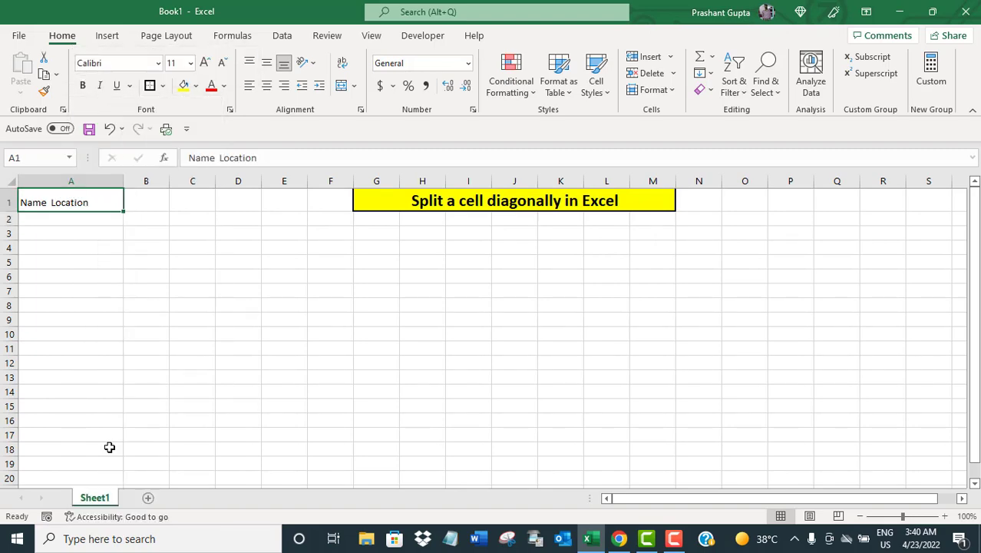
{"action": "left_click", "coordinate": [162, 207]}
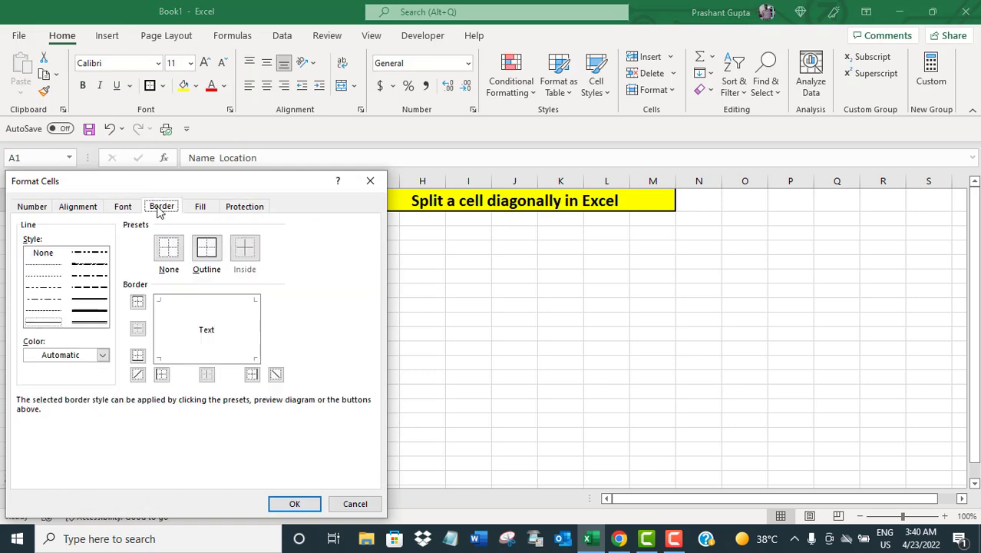
{"action": "left_click_drag", "start_coordinate": [168, 182], "coordinate": [606, 80]}
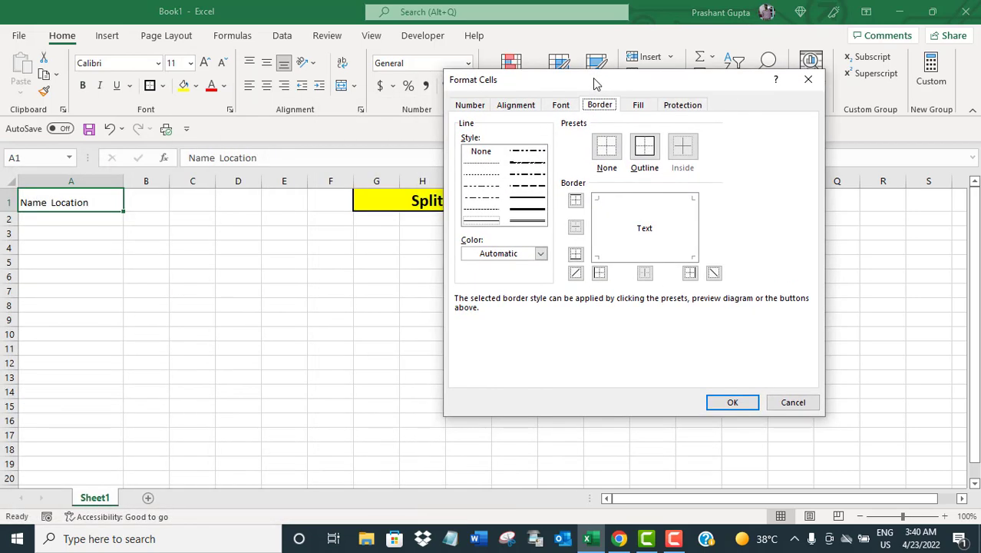
{"action": "left_click", "coordinate": [578, 275]}
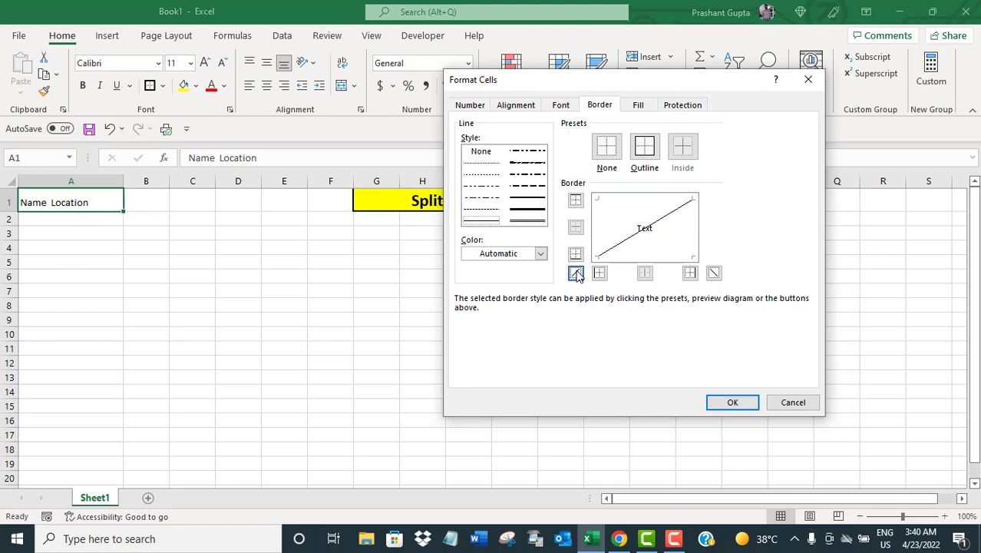
{"action": "left_click", "coordinate": [737, 403]}
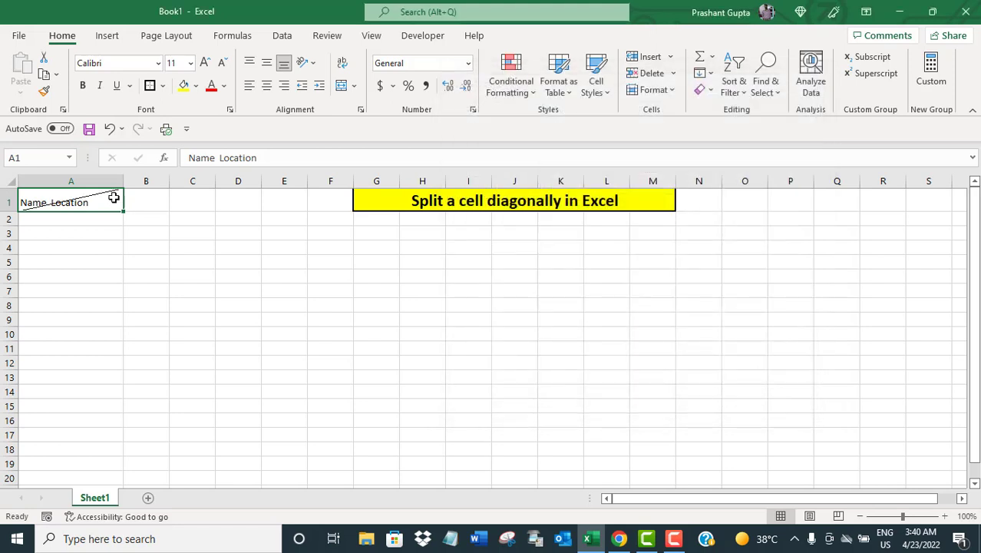
- Add extra spaces between Name and Location in A1 and widen column A further
{"action": "double_click", "coordinate": [51, 203]}
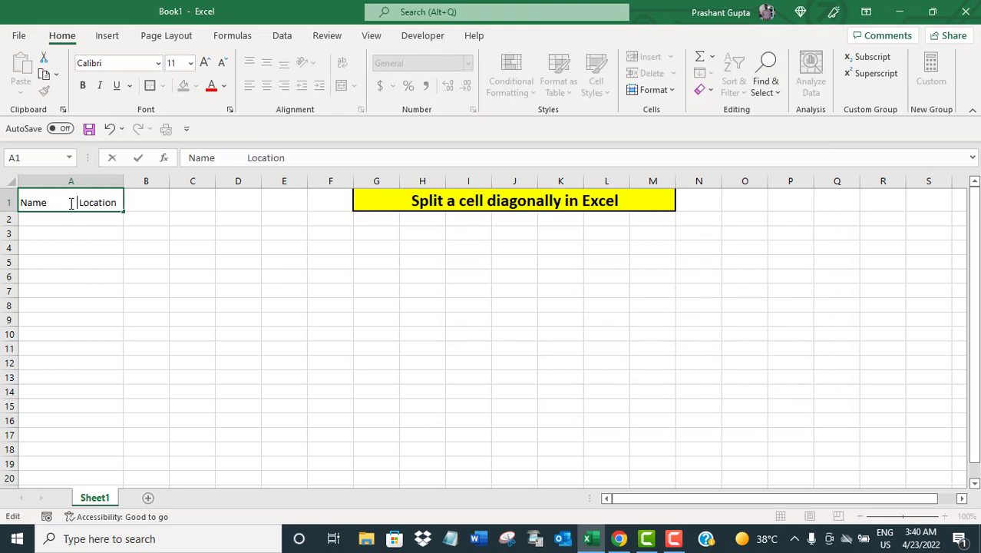
{"action": "left_click", "coordinate": [81, 227]}
{"action": "left_click", "coordinate": [77, 203]}
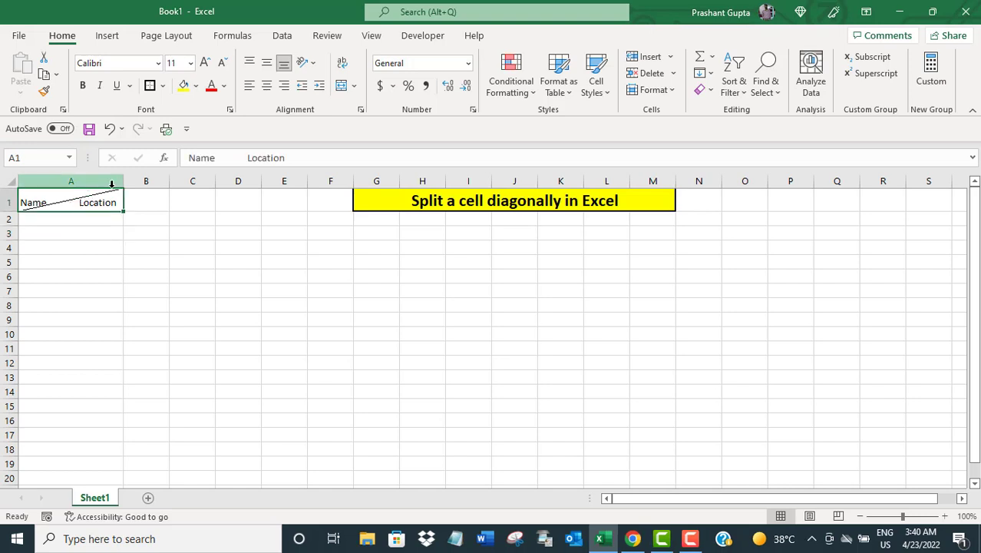
{"action": "left_click_drag", "start_coordinate": [123, 179], "coordinate": [143, 180]}
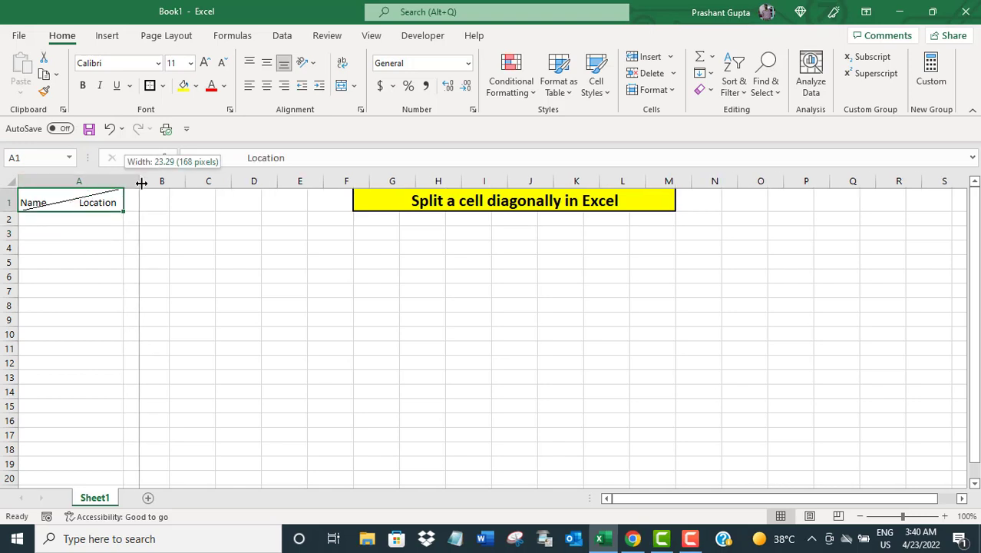
{"action": "double_click", "coordinate": [45, 203]}
{"action": "double_click", "coordinate": [27, 202]}
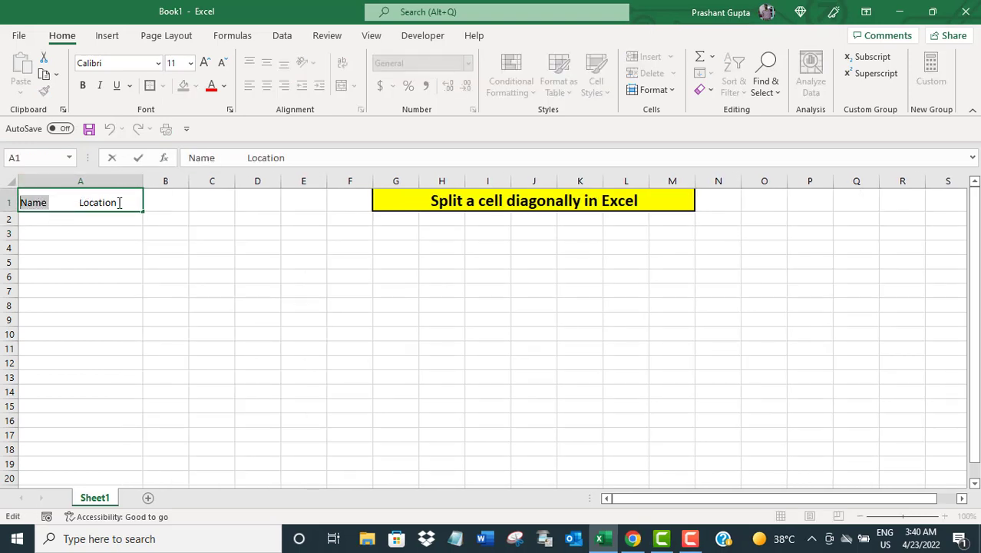
- Format the word 'Name' in A1 as superscript through the Font dialog
{"action": "left_click", "coordinate": [229, 111]}
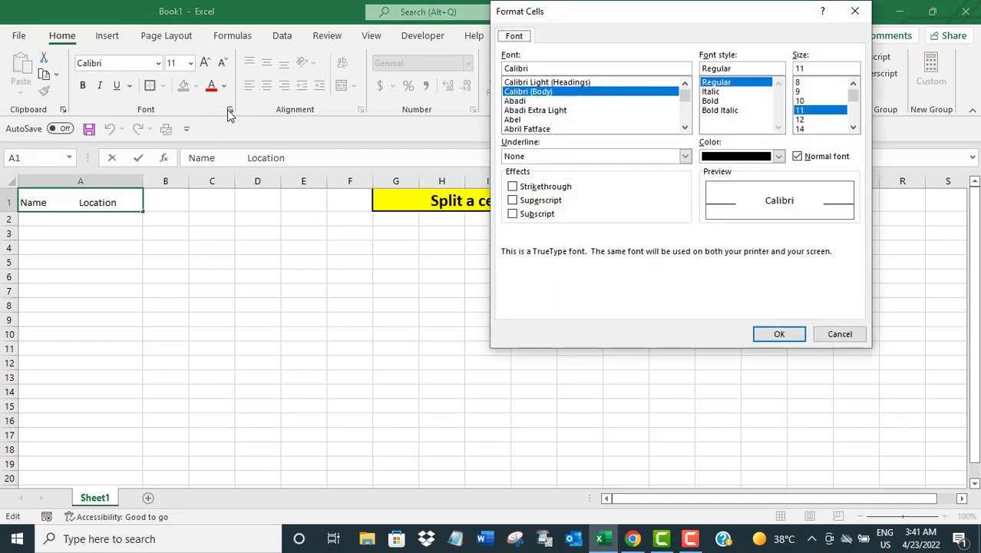
{"action": "left_click", "coordinate": [512, 201]}
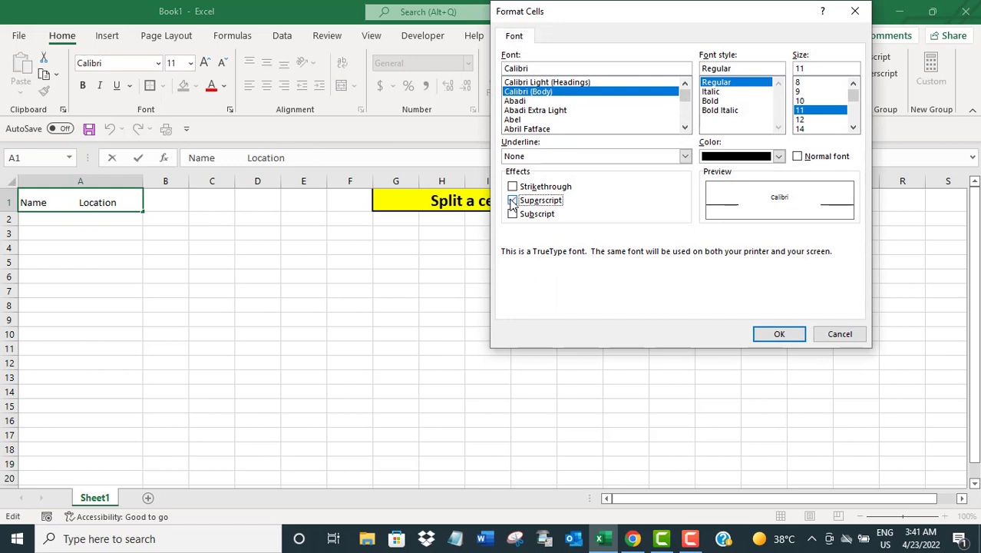
{"action": "left_click", "coordinate": [779, 335]}
{"action": "left_click", "coordinate": [77, 220]}
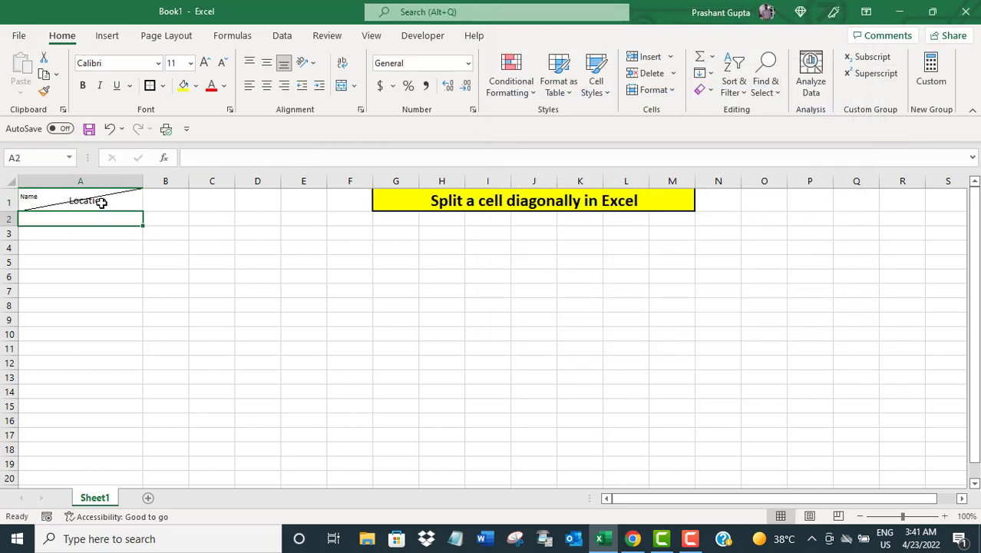
{"action": "double_click", "coordinate": [104, 202]}
{"action": "left_click_drag", "start_coordinate": [102, 202], "coordinate": [76, 202]}
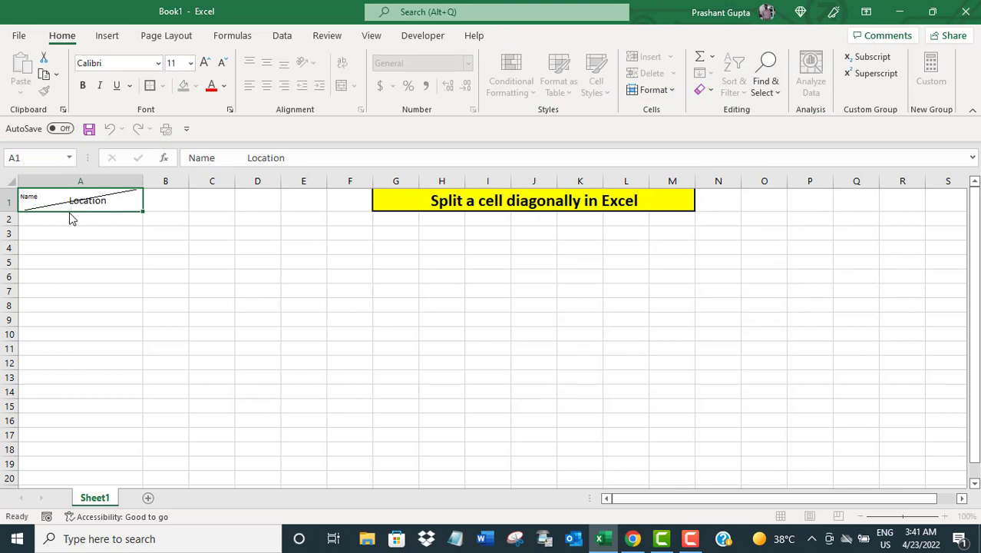
- Insert spaces before 'Location' in cell A1
{"action": "left_click", "coordinate": [69, 218]}
{"action": "double_click", "coordinate": [71, 206]}
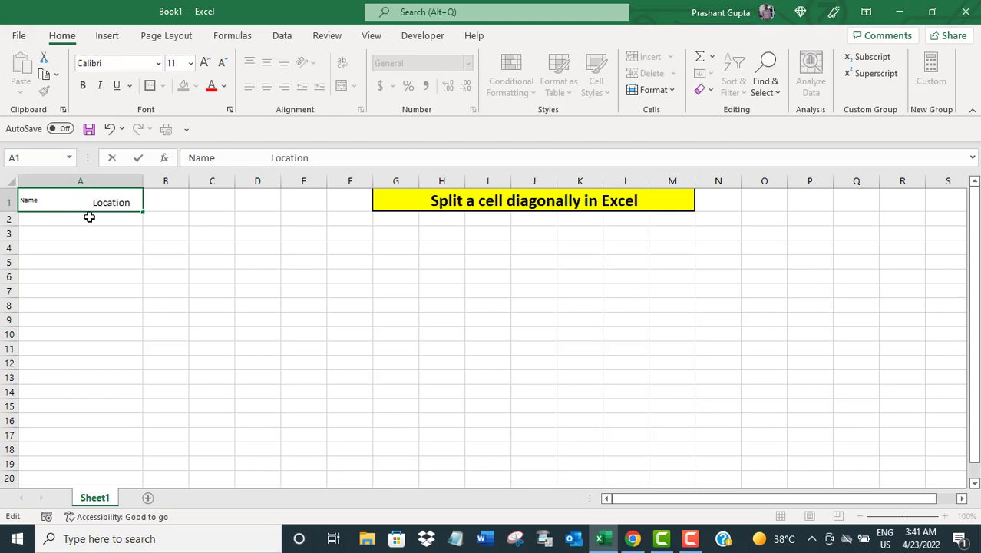
{"action": "left_click", "coordinate": [89, 217]}
{"action": "left_click", "coordinate": [114, 200]}
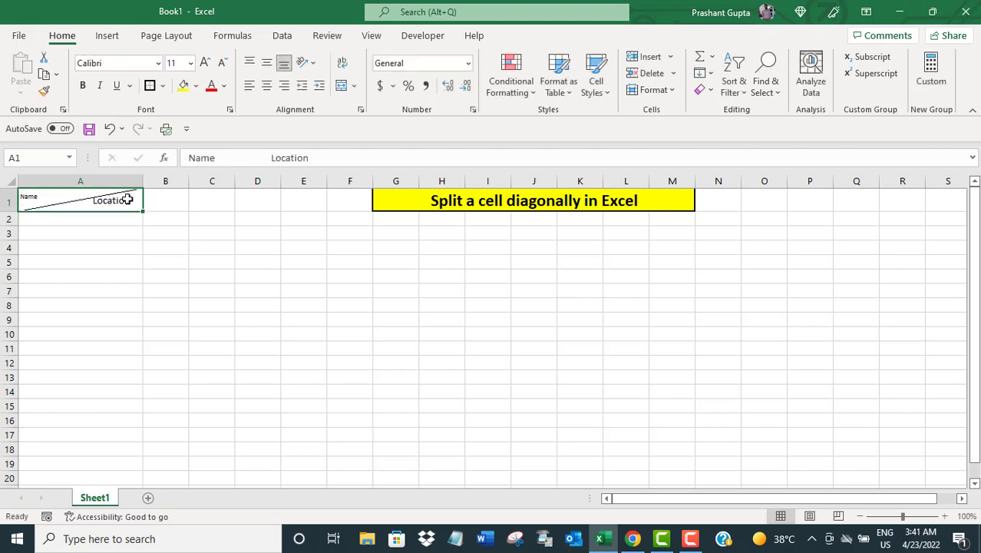
- Make 'Location' in A1 subscript through the Font dialog
{"action": "double_click", "coordinate": [127, 200]}
{"action": "left_click_drag", "start_coordinate": [132, 201], "coordinate": [93, 201]}
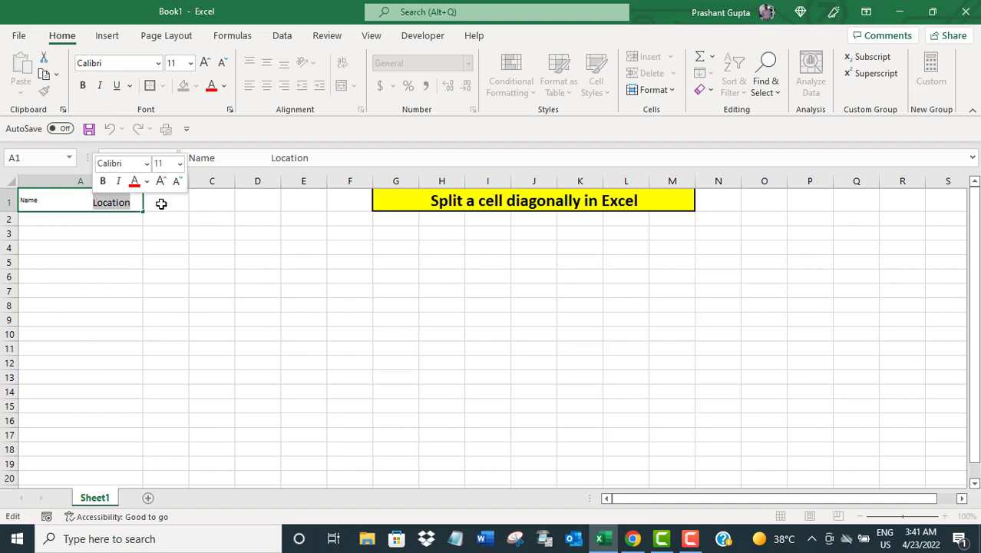
{"action": "left_click", "coordinate": [231, 111]}
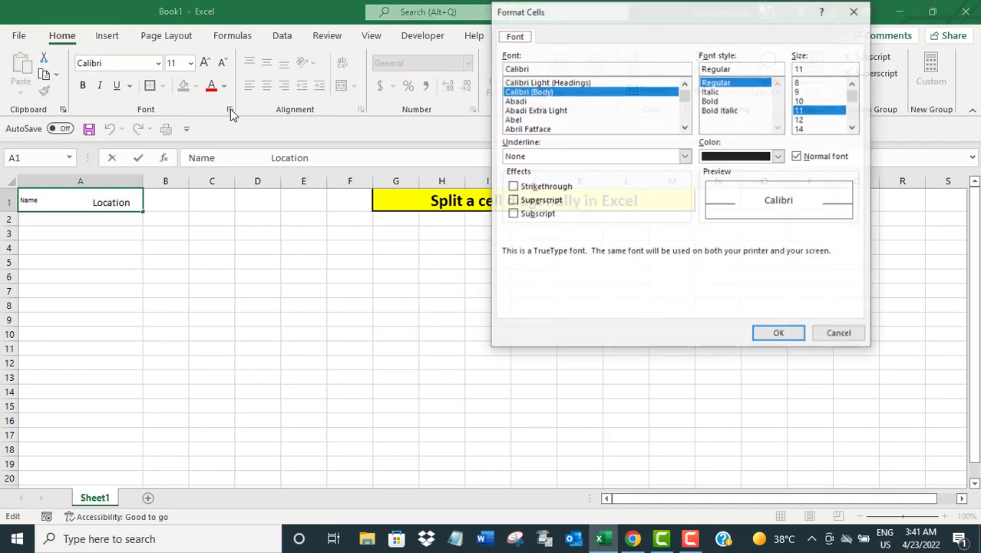
{"action": "left_click", "coordinate": [513, 214]}
{"action": "left_click", "coordinate": [772, 336]}
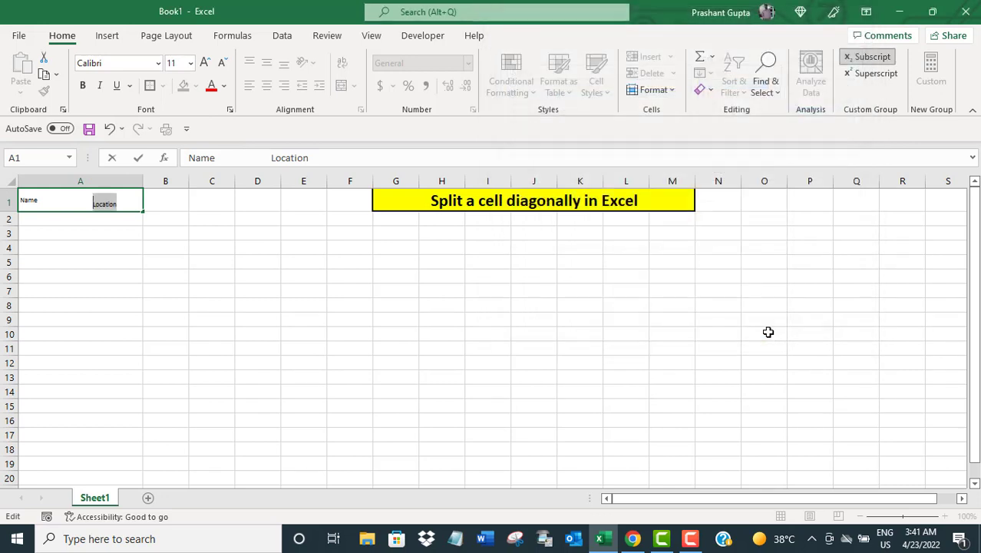
- Add more spaces before 'Location' to push it further right
{"action": "left_click", "coordinate": [95, 217]}
{"action": "double_click", "coordinate": [89, 204]}
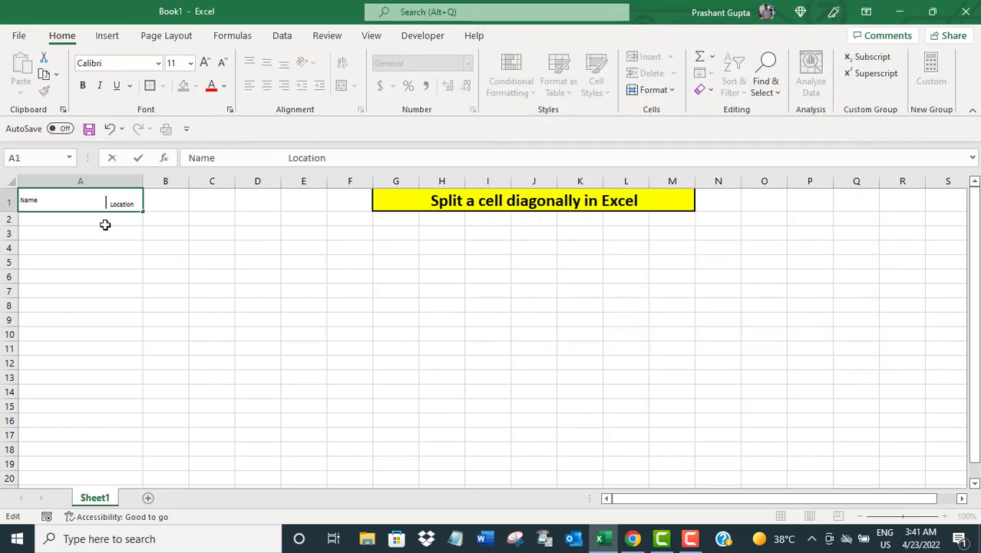
{"action": "left_click", "coordinate": [99, 218]}
{"action": "left_click", "coordinate": [86, 203]}
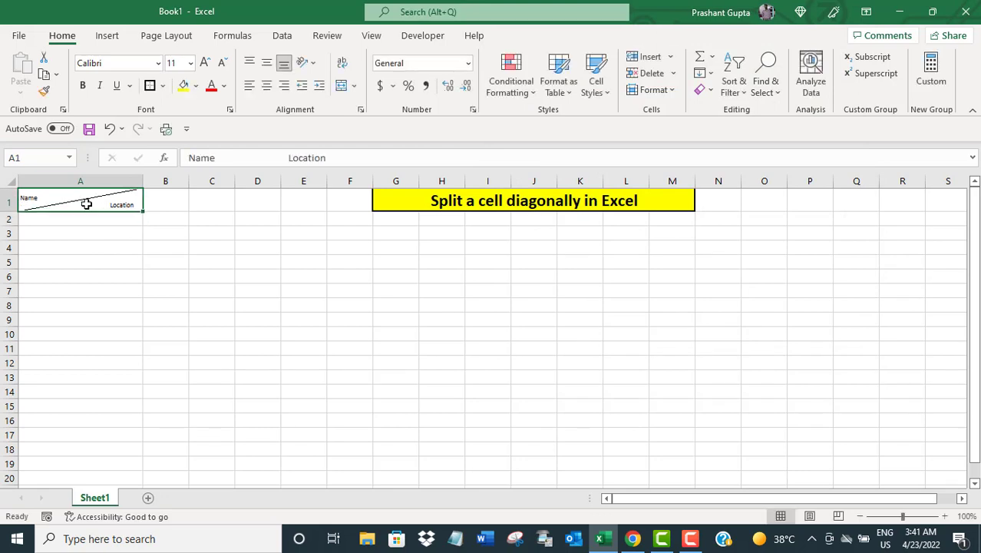
- Make the A1 header bold at size 14 and trim spaces before Location
{"action": "left_click", "coordinate": [83, 86]}
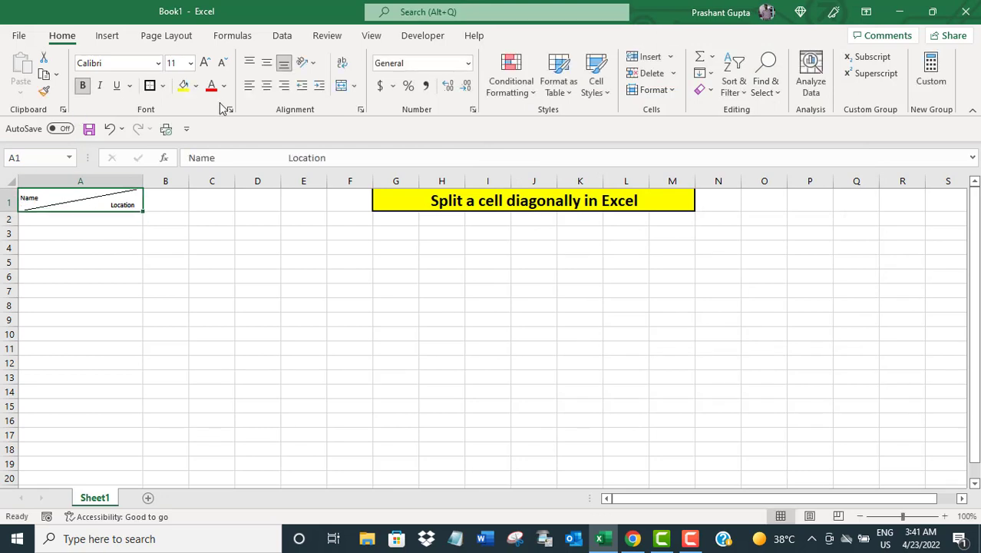
{"action": "left_click", "coordinate": [190, 63]}
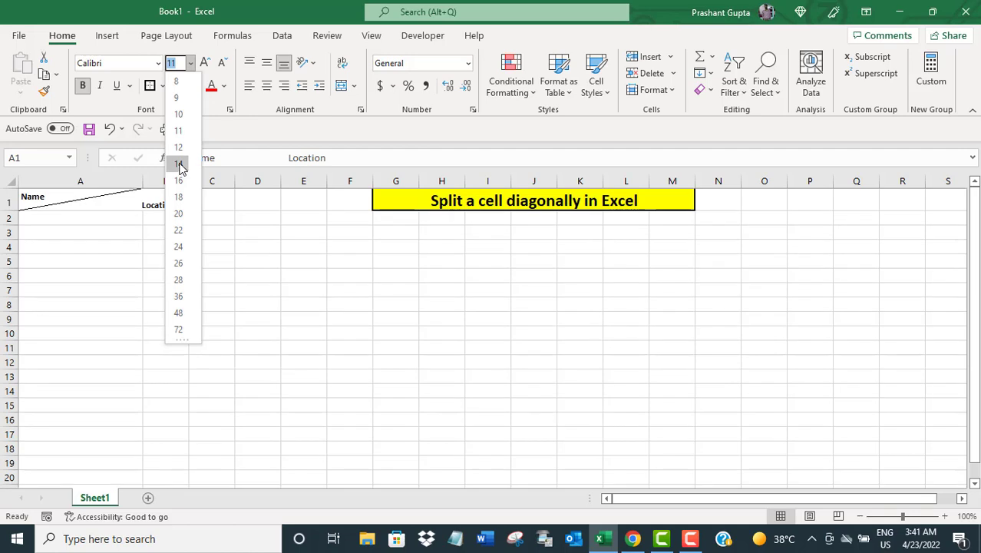
{"action": "left_click", "coordinate": [179, 164]}
{"action": "double_click", "coordinate": [118, 202]}
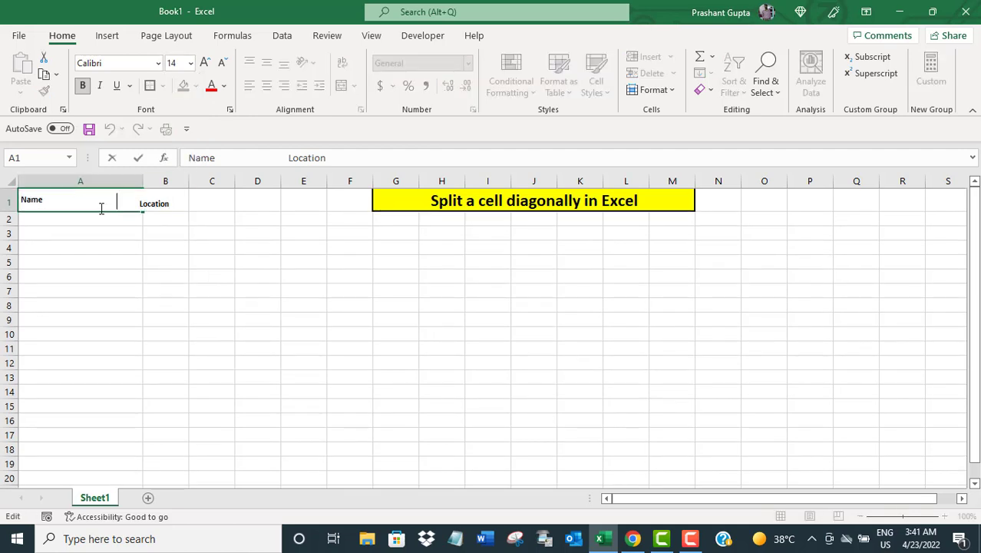
{"action": "key", "text": "BackSpace"}
{"action": "key", "text": "BackSpace"}
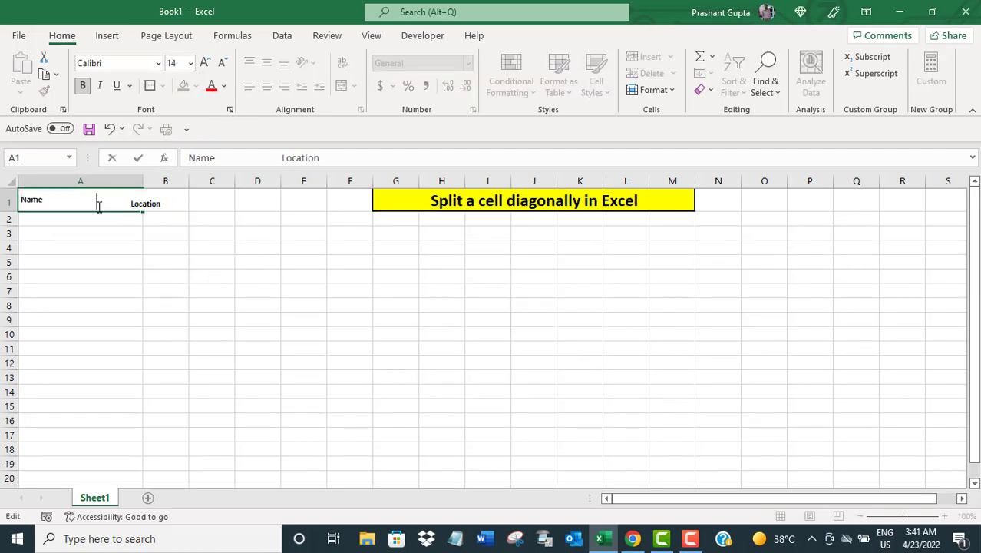
{"action": "key", "text": "BackSpace"}
{"action": "key", "text": "BackSpace"}
{"action": "key", "text": "BackSpace"}
{"action": "key", "text": "BackSpace"}
{"action": "key", "text": "BackSpace"}
{"action": "key", "text": "BackSpace"}
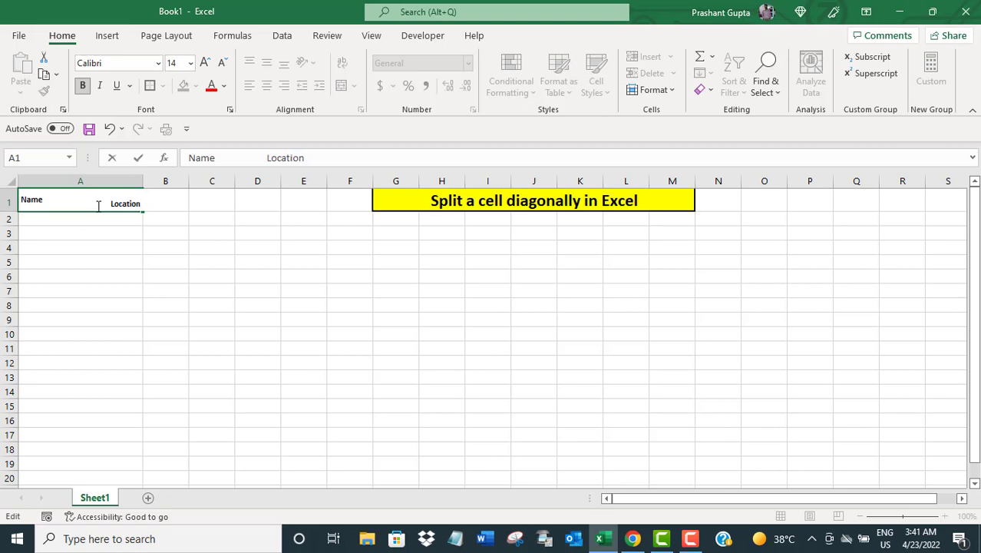
{"action": "left_click", "coordinate": [111, 219]}
- Widen column A and re-adjust the spacing before Location in A1
{"action": "left_click_drag", "start_coordinate": [144, 179], "coordinate": [189, 181]}
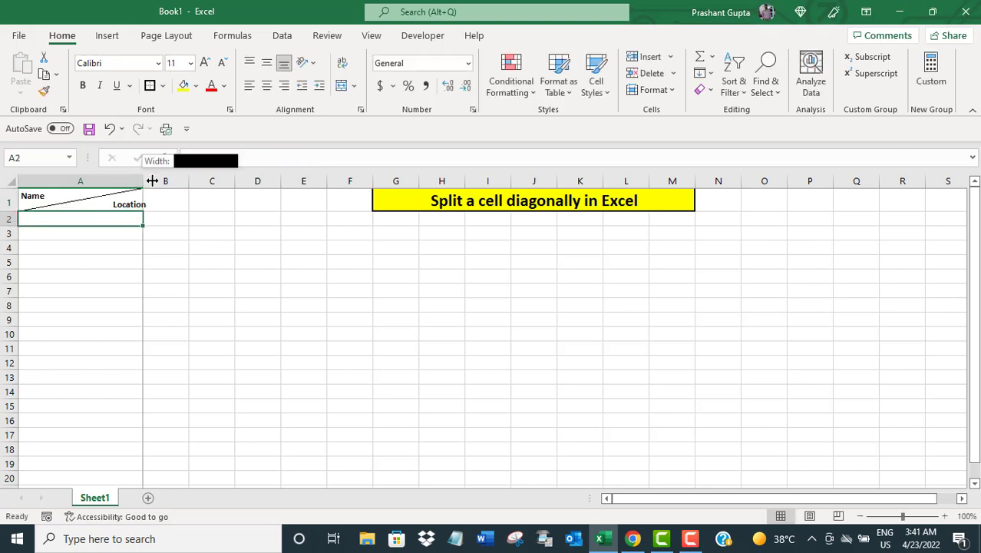
{"action": "left_click", "coordinate": [150, 206]}
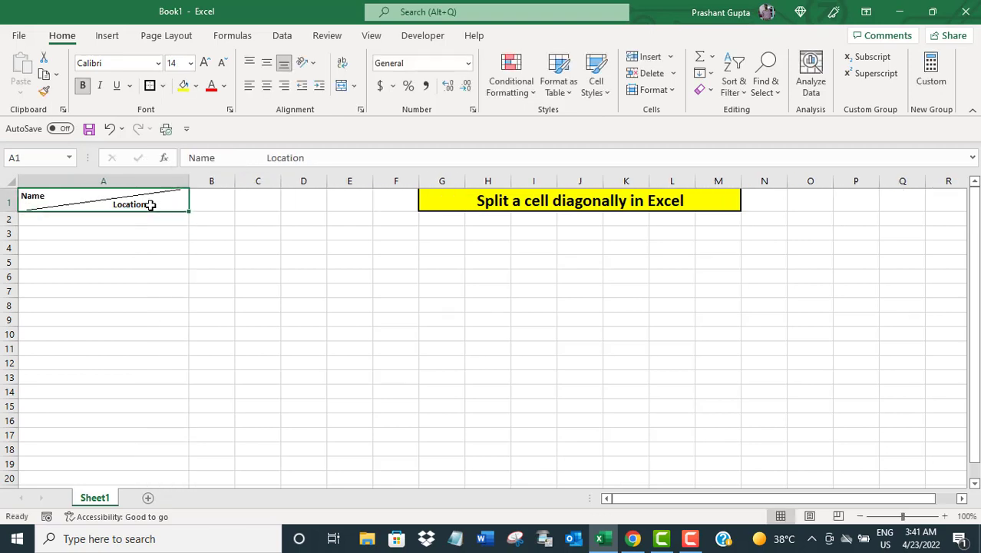
{"action": "double_click", "coordinate": [115, 204]}
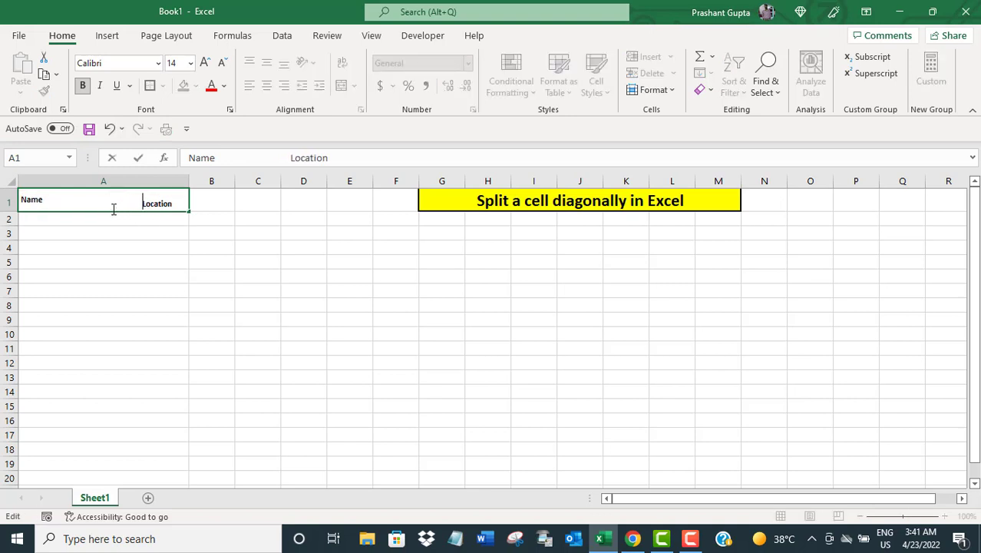
{"action": "key", "text": "Return"}
{"action": "left_click", "coordinate": [115, 203]}
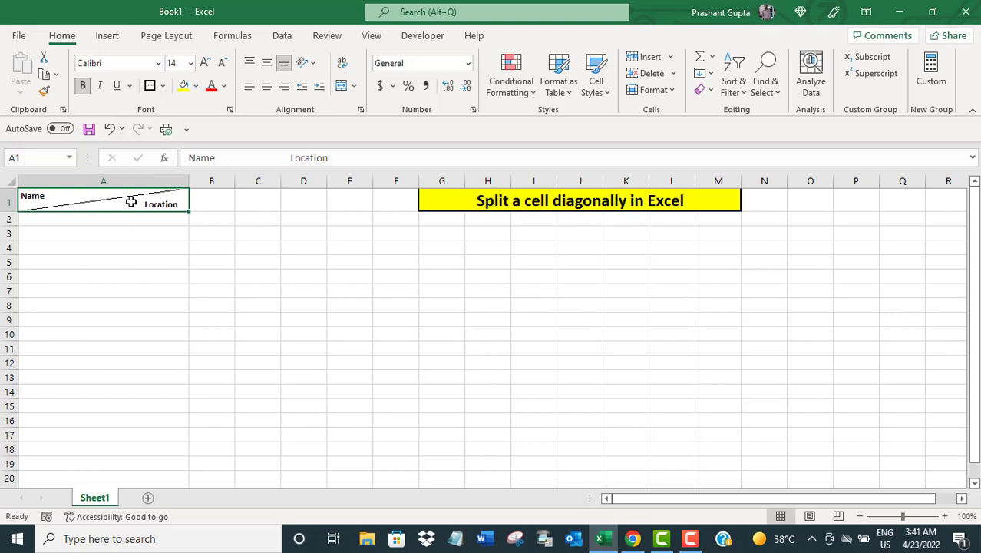
{"action": "double_click", "coordinate": [115, 203]}
{"action": "key", "text": "BackSpace"}
{"action": "key", "text": "BackSpace"}
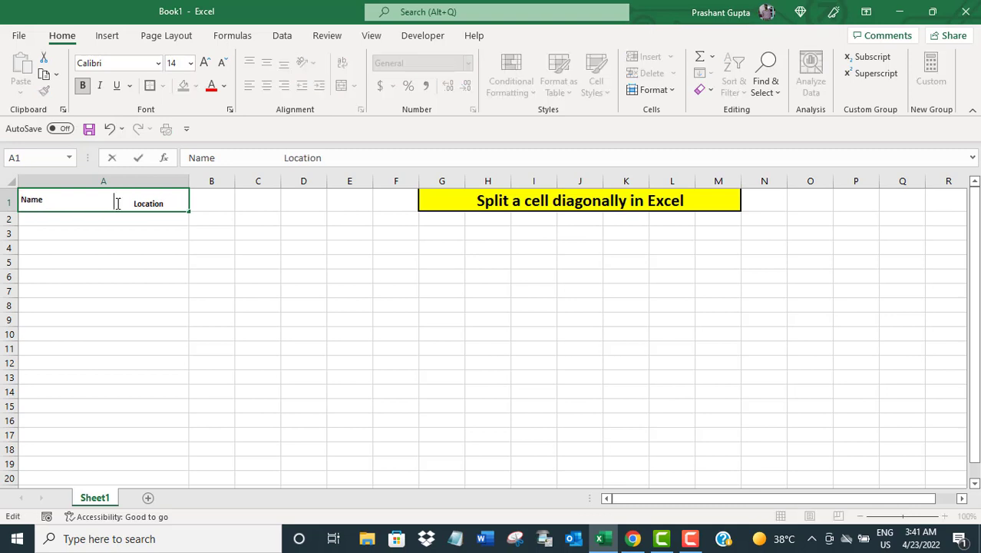
{"action": "left_click", "coordinate": [109, 216]}
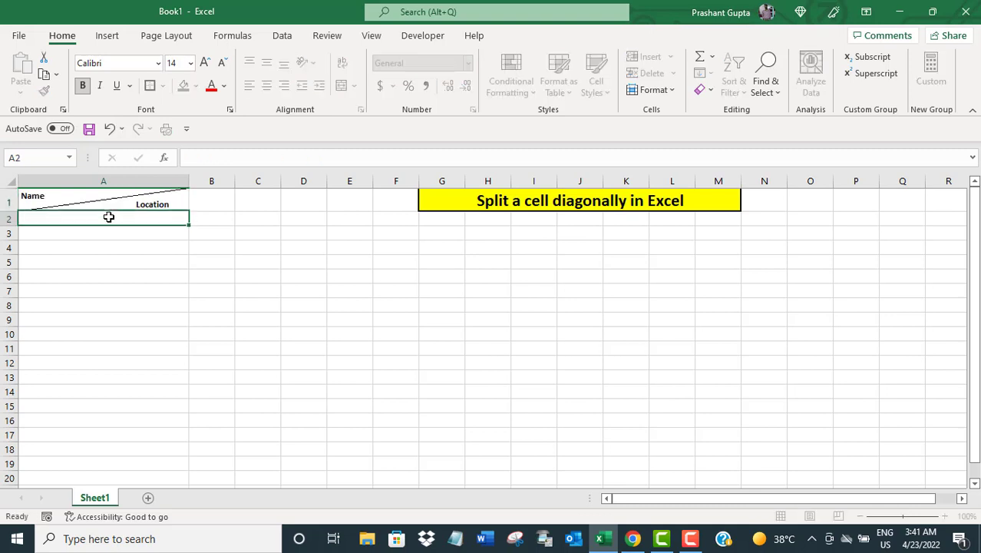
- Set the A1 header font size to 18, undoing an accidental size change on A2
{"action": "left_click", "coordinate": [190, 63]}
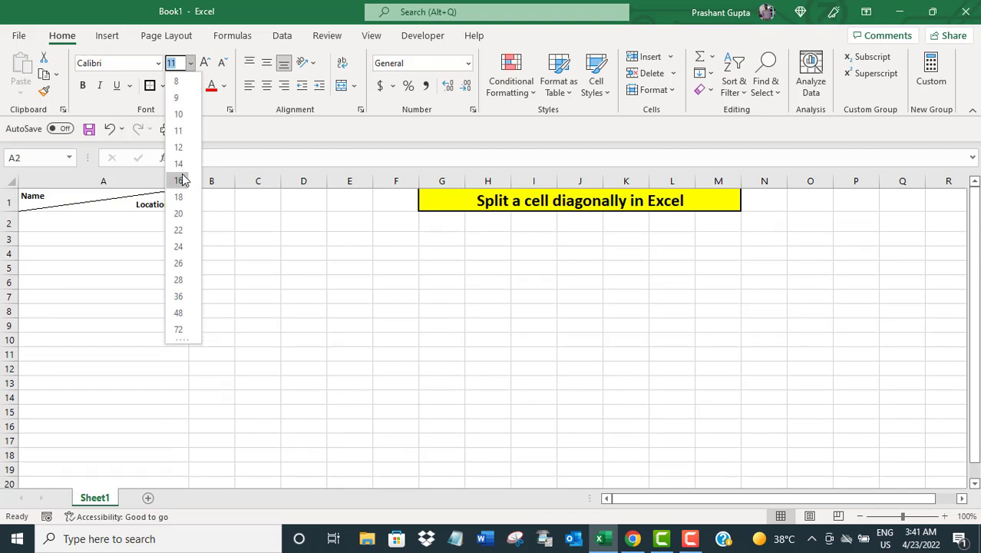
{"action": "left_click", "coordinate": [181, 180]}
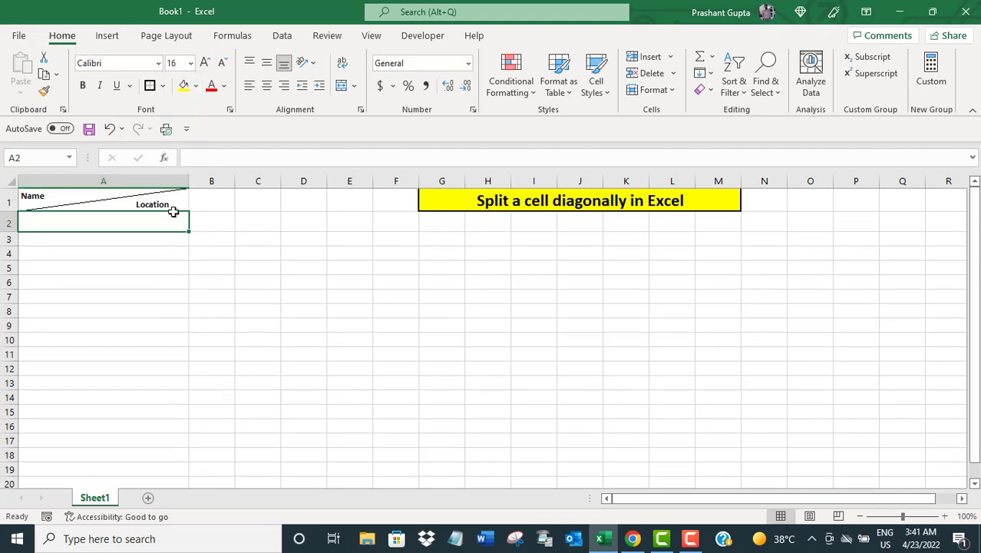
{"action": "key", "text": "ctrl+z"}
{"action": "left_click", "coordinate": [132, 205]}
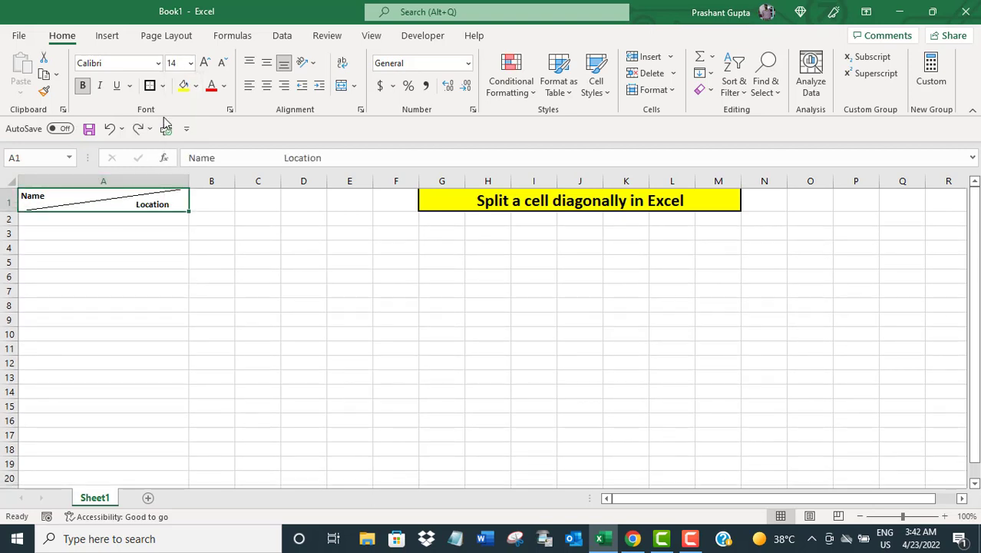
{"action": "left_click", "coordinate": [191, 65]}
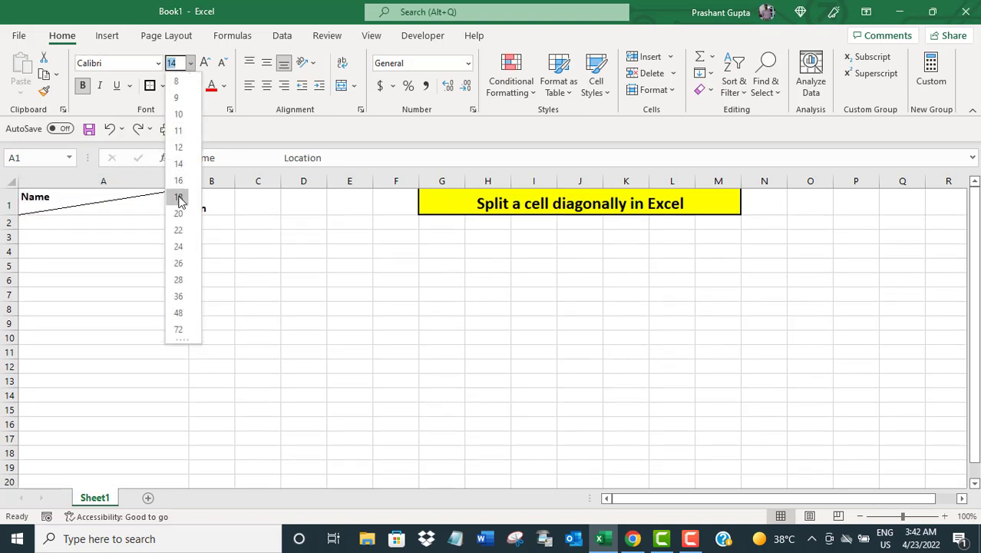
{"action": "left_click", "coordinate": [180, 199]}
- Fine-tune the spaces so Location sits at the right below the diagonal
{"action": "double_click", "coordinate": [125, 210]}
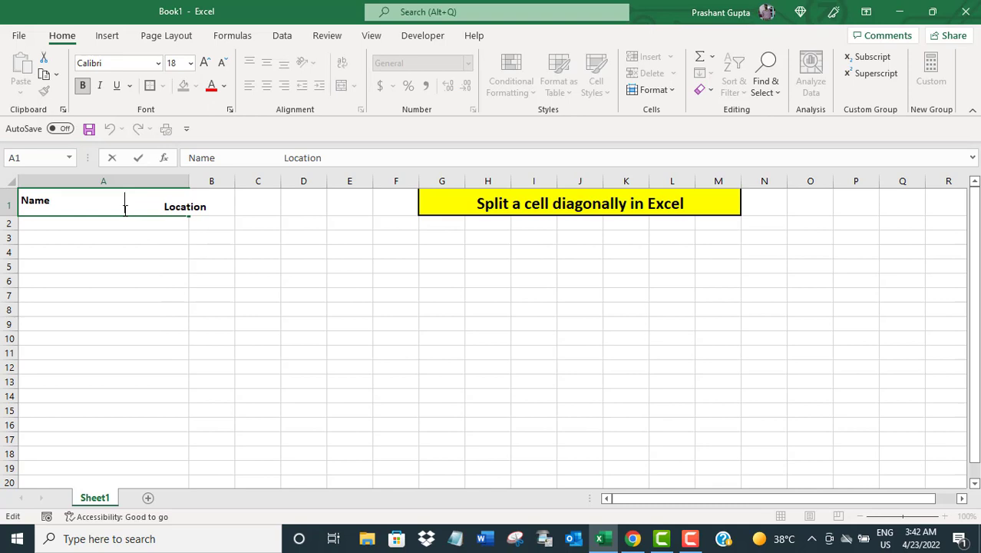
{"action": "key", "text": "Delete"}
{"action": "key", "text": "Delete"}
{"action": "key", "text": "Delete"}
{"action": "key", "text": "Delete"}
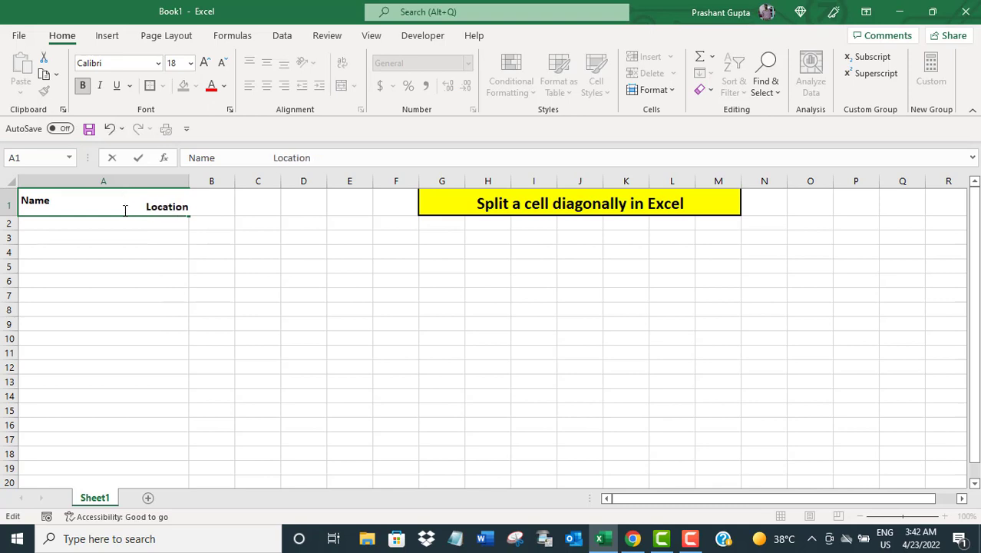
{"action": "left_click", "coordinate": [114, 221]}
{"action": "left_click", "coordinate": [109, 209]}
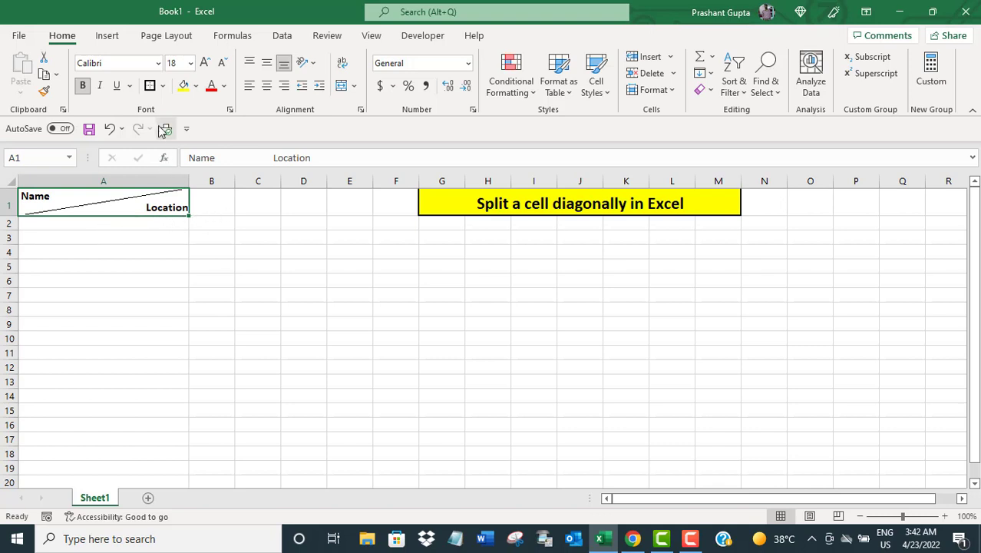
{"action": "double_click", "coordinate": [131, 208]}
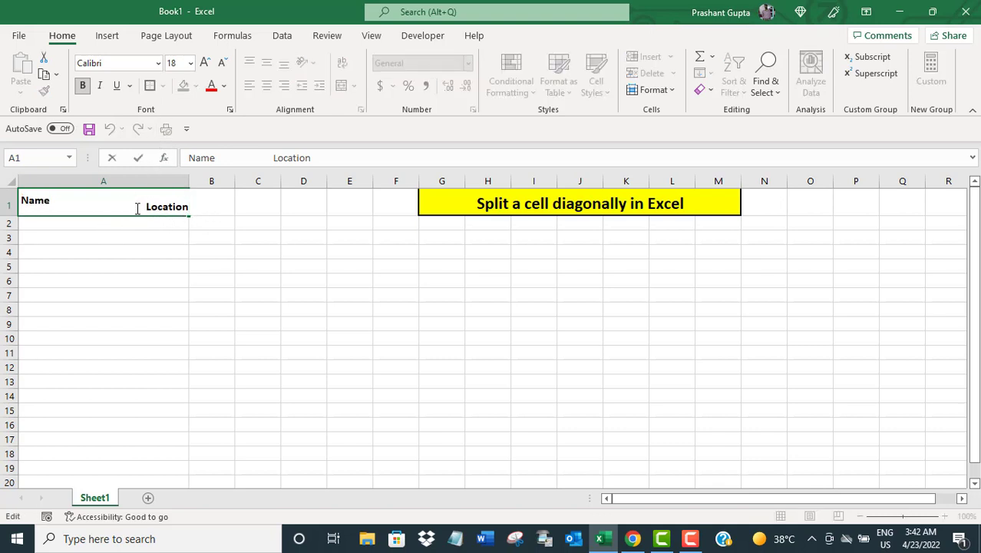
{"action": "key", "text": "BackSpace"}
{"action": "key", "text": "BackSpace"}
{"action": "key", "text": "BackSpace"}
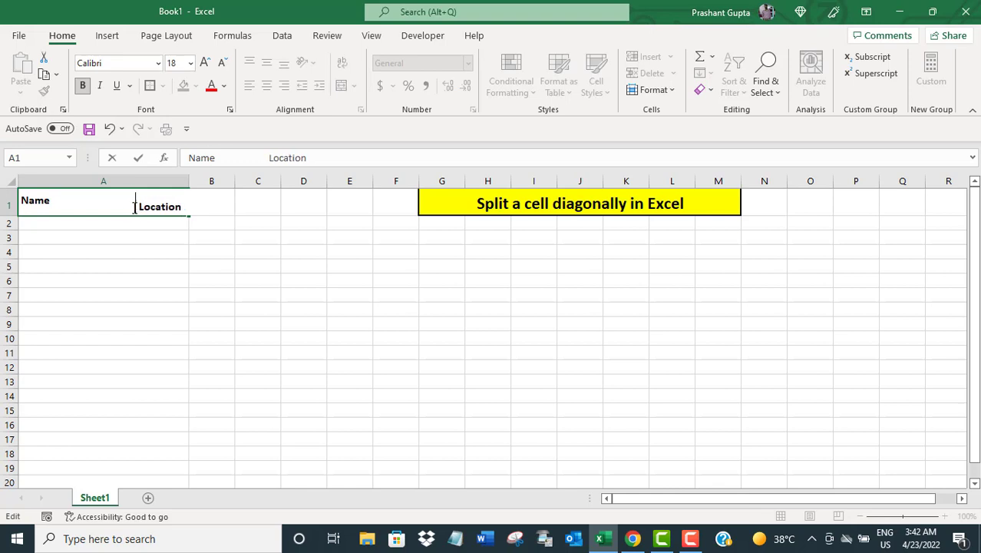
{"action": "left_click", "coordinate": [131, 232]}
{"action": "left_click", "coordinate": [146, 213]}
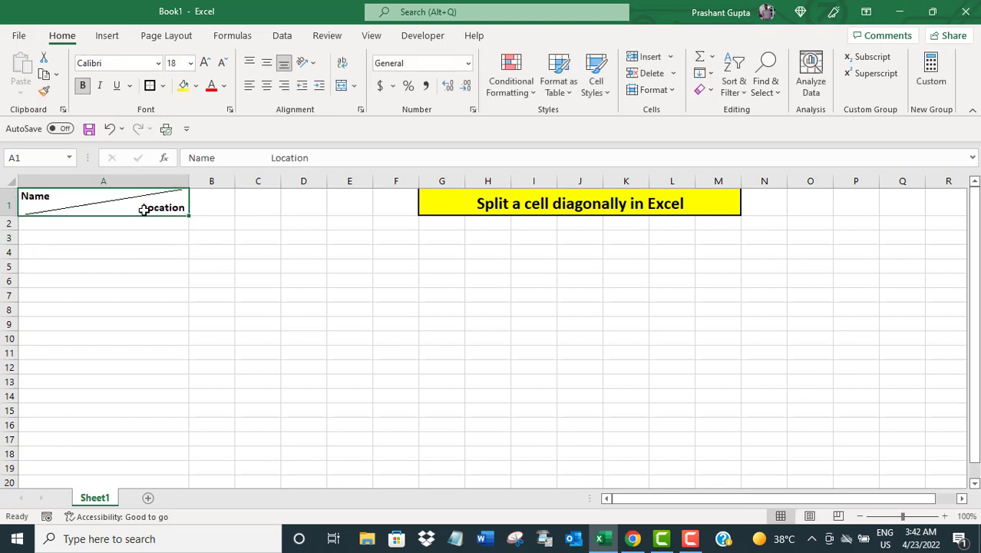
- Apply All Borders to the city header cells B1:E1
{"action": "left_click", "coordinate": [79, 233]}
{"action": "left_click", "coordinate": [69, 201]}
{"action": "left_click", "coordinate": [123, 220]}
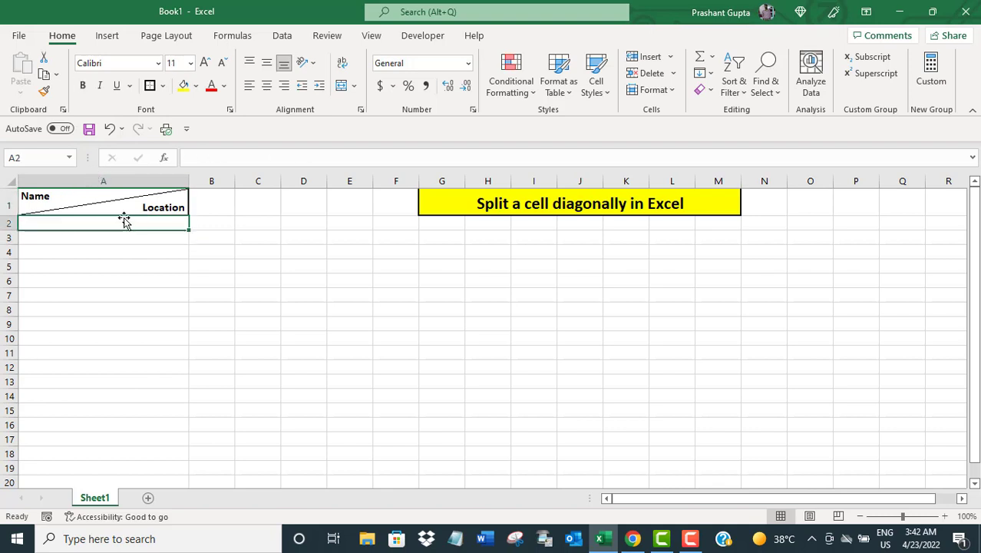
{"action": "left_click_drag", "start_coordinate": [213, 198], "coordinate": [336, 206]}
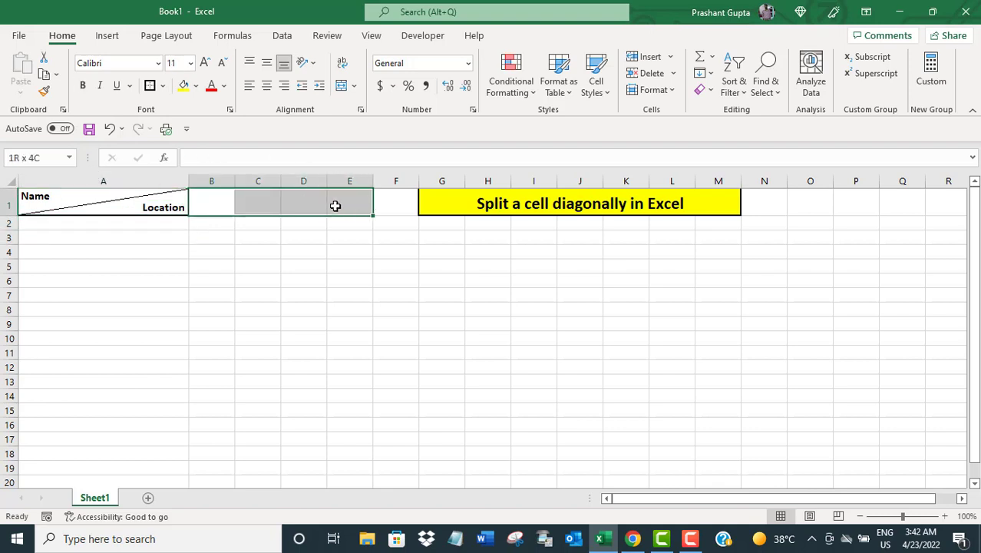
{"action": "left_click", "coordinate": [162, 85]}
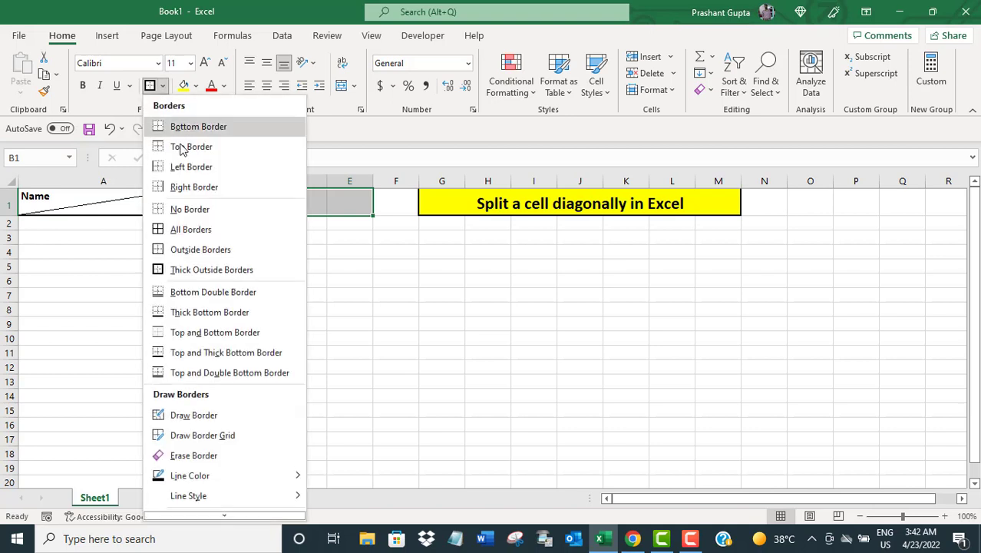
{"action": "left_click", "coordinate": [188, 238]}
{"action": "left_click", "coordinate": [74, 223]}
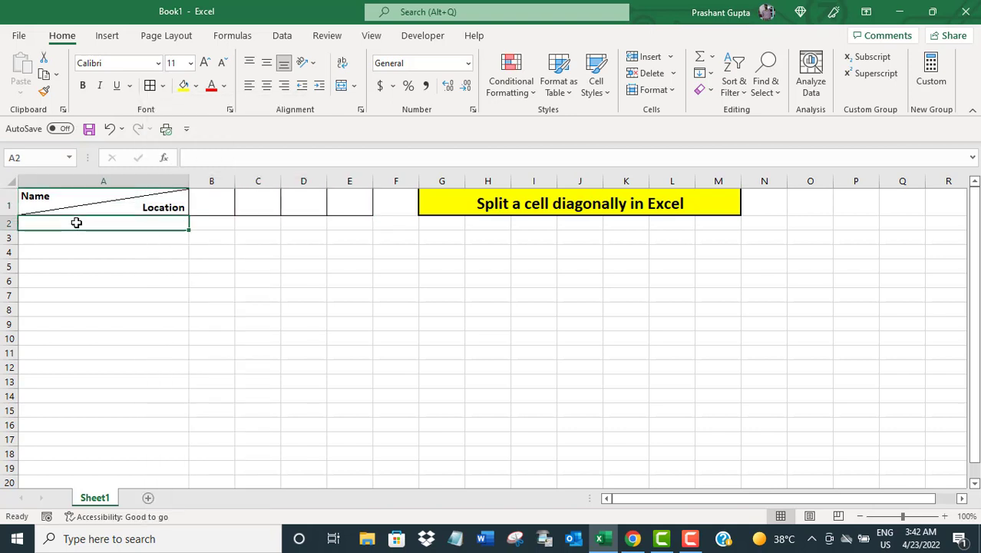
- Apply All Borders to A2:A9 and widen column B to about 11 characters
{"action": "key", "text": "shift+Down"}
{"action": "key", "text": "shift+Down"}
{"action": "key", "text": "shift+Down"}
{"action": "key", "text": "shift+Down"}
{"action": "key", "text": "shift+Down"}
{"action": "key", "text": "shift+Down"}
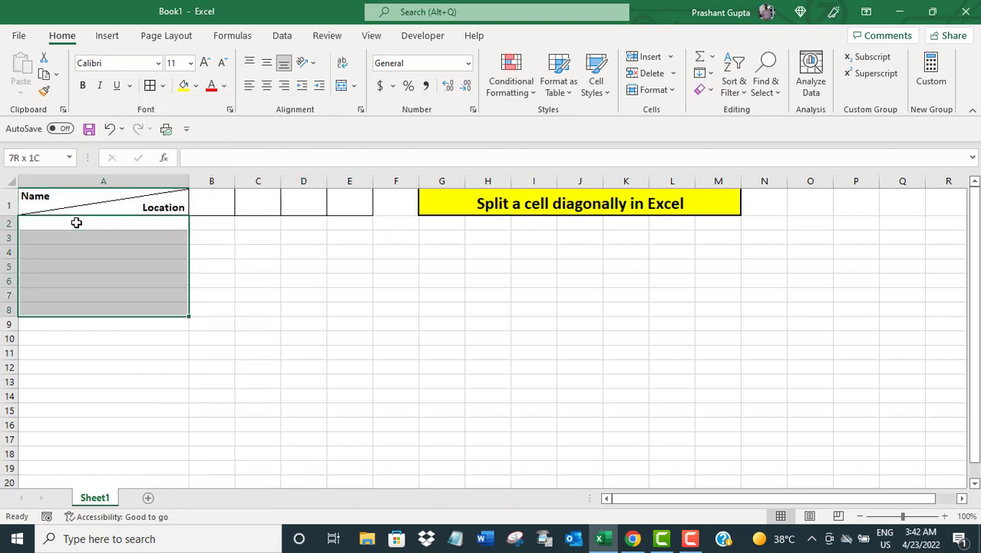
{"action": "key", "text": "shift+Down"}
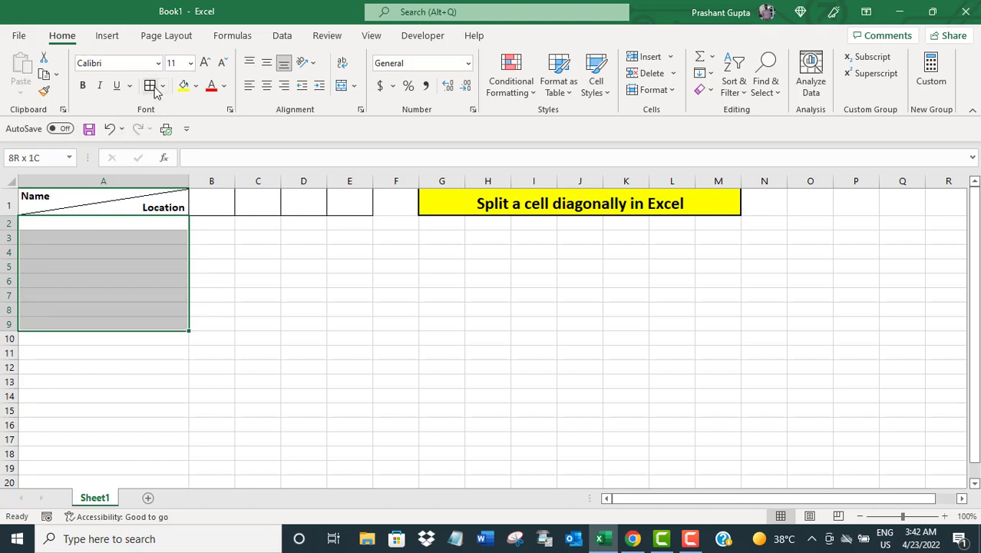
{"action": "left_click", "coordinate": [150, 85]}
{"action": "left_click", "coordinate": [230, 265]}
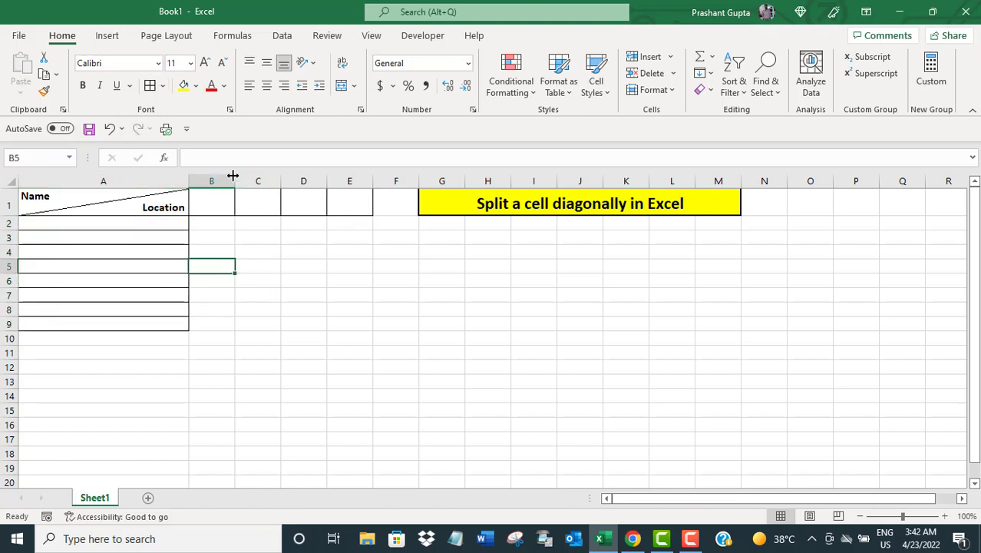
{"action": "left_click_drag", "start_coordinate": [235, 178], "coordinate": [252, 178]}
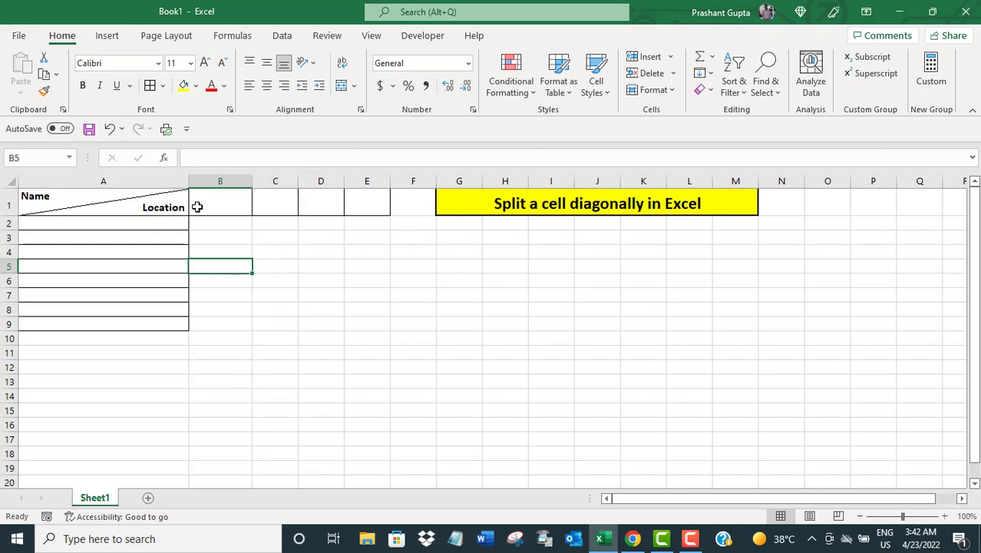
- Fill the split header cell A1 green
{"action": "left_click", "coordinate": [88, 204]}
{"action": "left_click", "coordinate": [198, 86]}
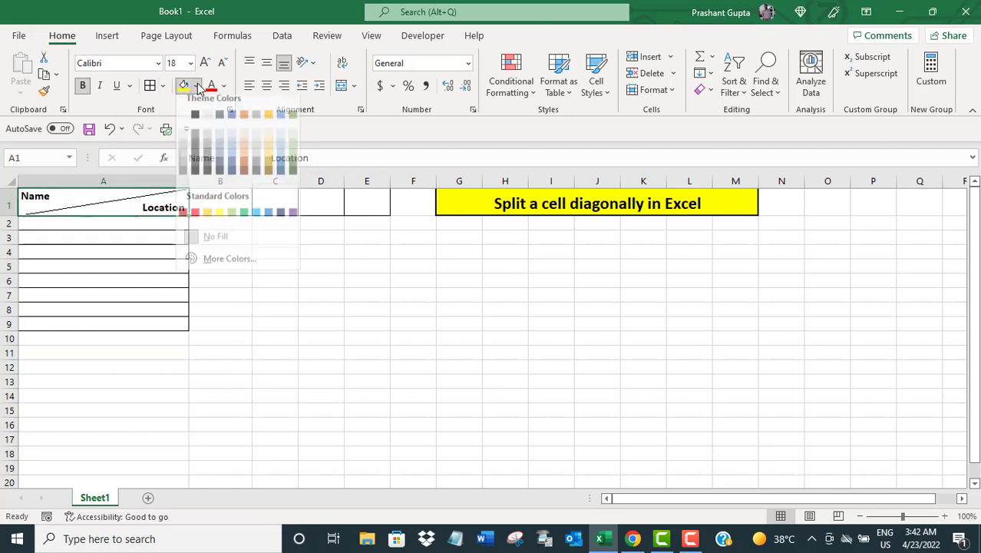
{"action": "left_click", "coordinate": [232, 221]}
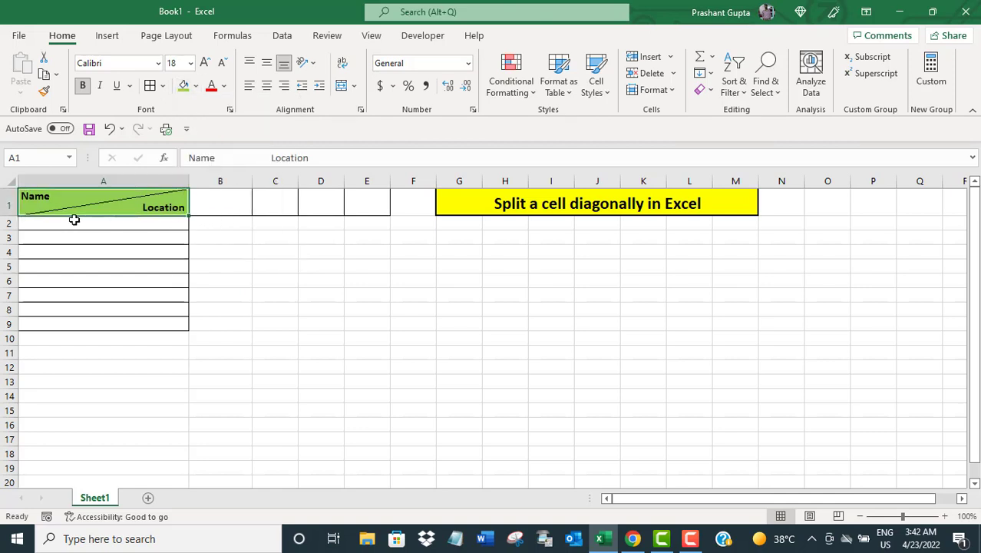
{"action": "left_click", "coordinate": [77, 224]}
- Enter London in B1 and Tokyo in C1, centring both and bolding London
{"action": "double_click", "coordinate": [227, 211]}
{"action": "type", "text": "London"}
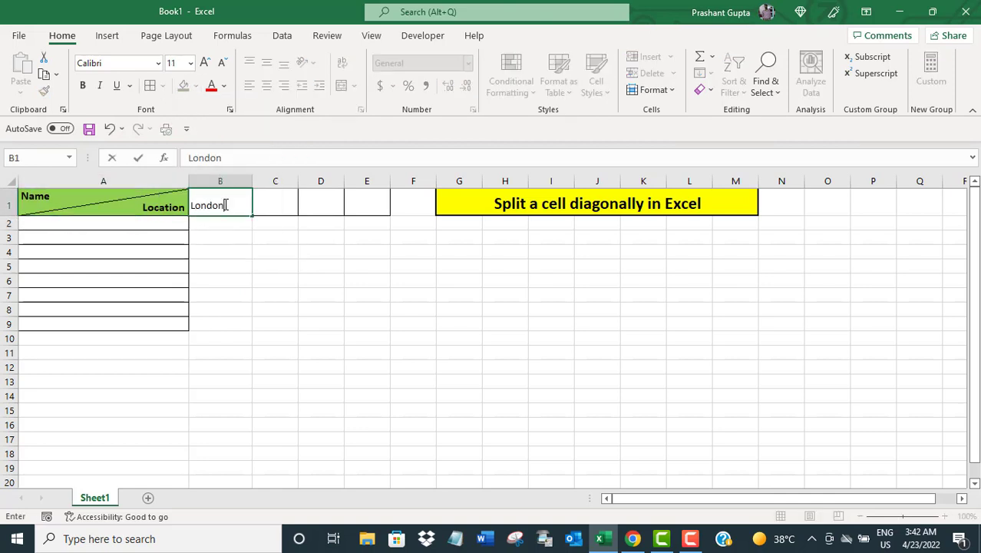
{"action": "key", "text": "ctrl+Return"}
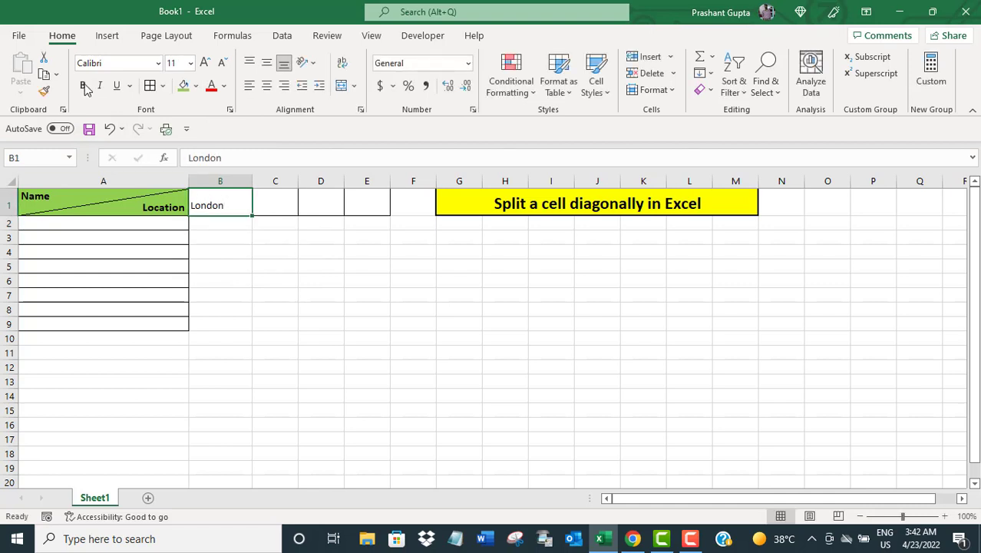
{"action": "left_click", "coordinate": [84, 88]}
{"action": "left_click", "coordinate": [267, 89]}
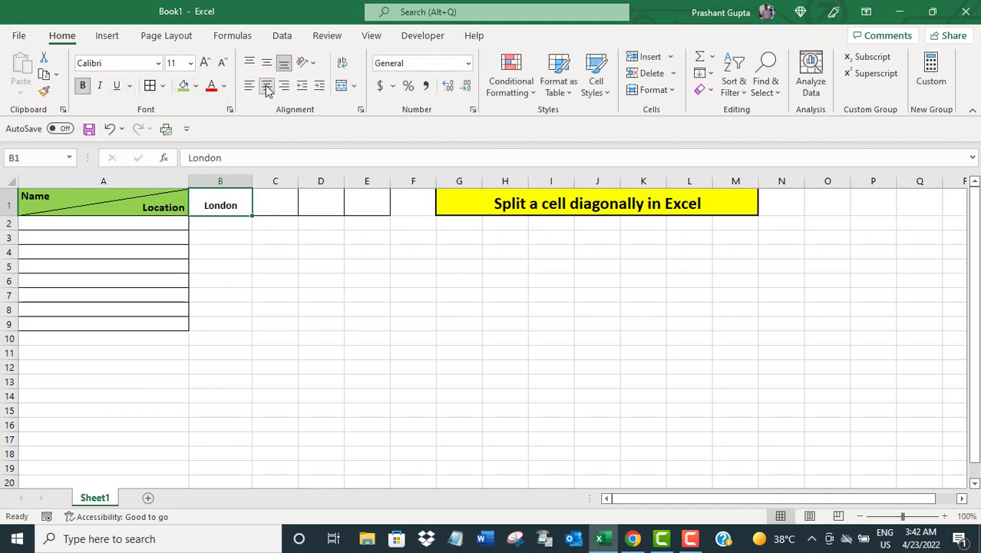
{"action": "double_click", "coordinate": [278, 202]}
{"action": "type", "text": "Tokyo"}
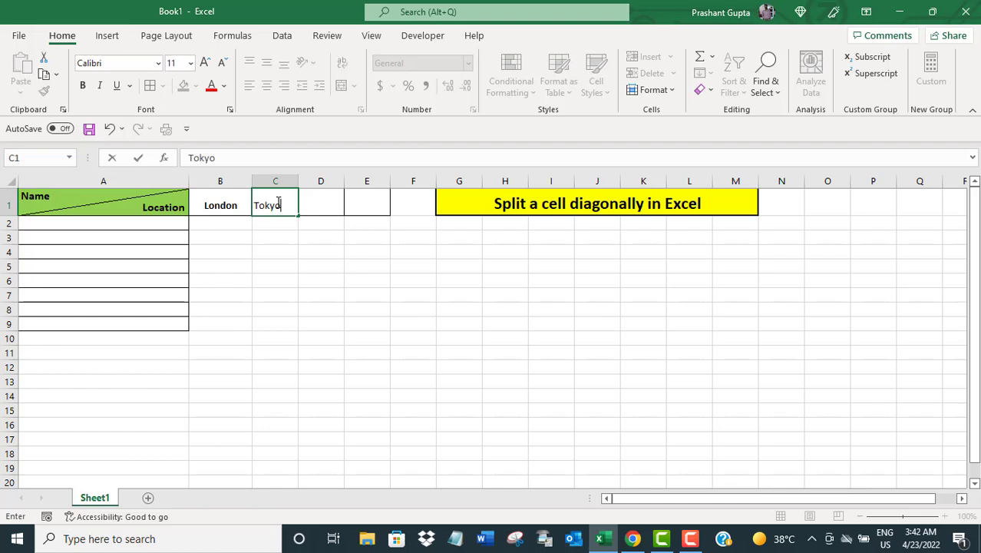
{"action": "key", "text": "Return"}
{"action": "left_click", "coordinate": [269, 202]}
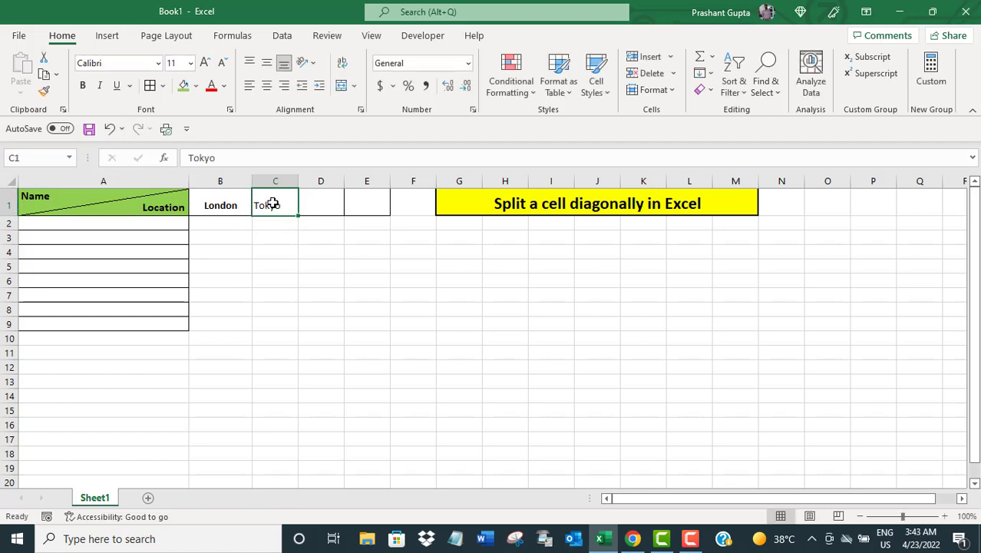
{"action": "left_click", "coordinate": [266, 86]}
- Enter Berlin in D1 and Chicago in E1, centre them, and bold B1:E1
{"action": "double_click", "coordinate": [321, 207]}
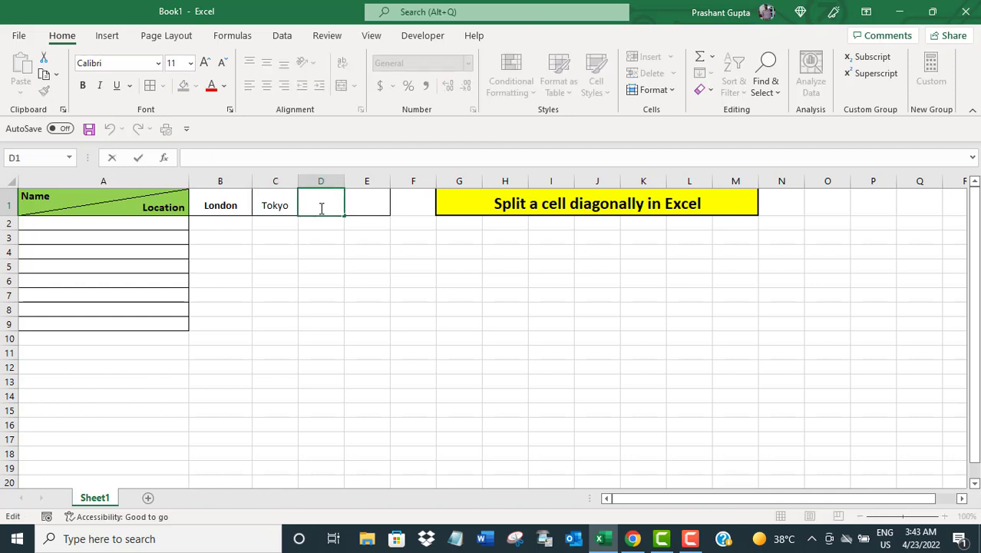
{"action": "type", "text": "Berlin"}
{"action": "double_click", "coordinate": [358, 204]}
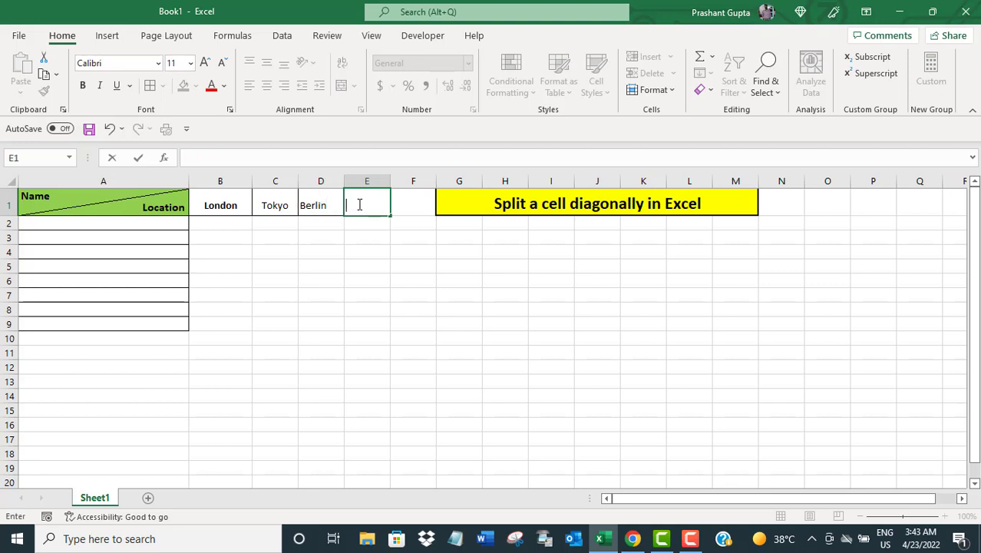
{"action": "type", "text": "Chicago"}
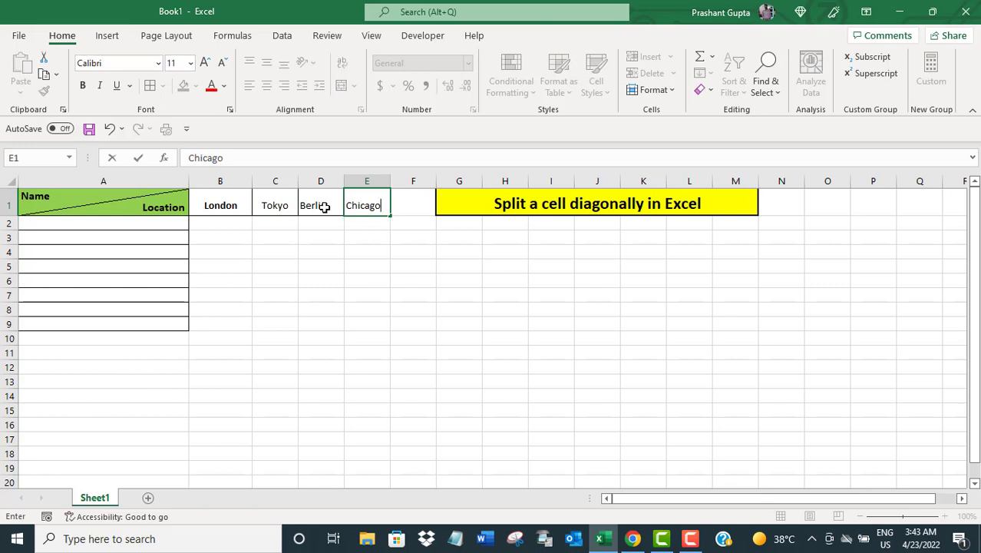
{"action": "left_click", "coordinate": [323, 205]}
{"action": "left_click", "coordinate": [266, 86]}
{"action": "left_click", "coordinate": [365, 205]}
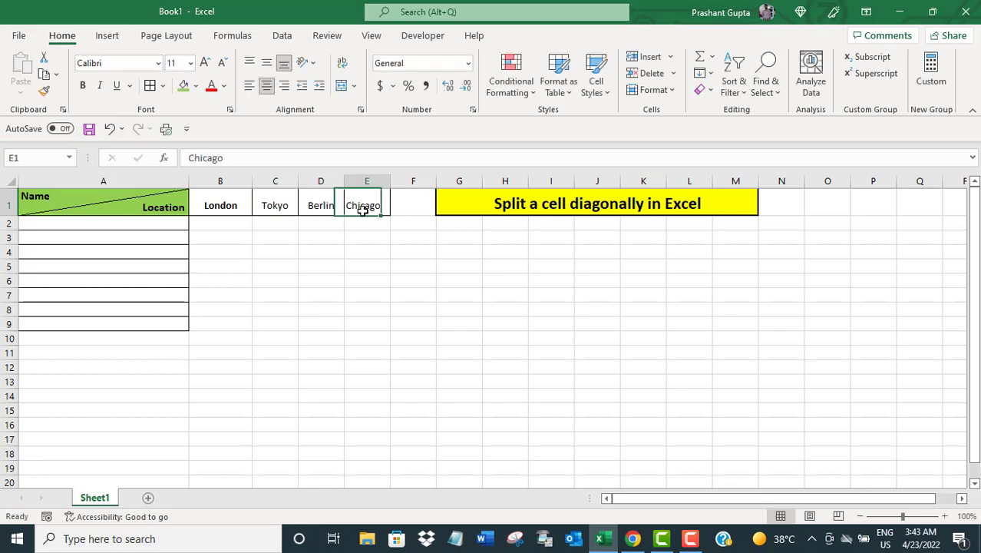
{"action": "left_click", "coordinate": [267, 85]}
{"action": "left_click", "coordinate": [265, 239]}
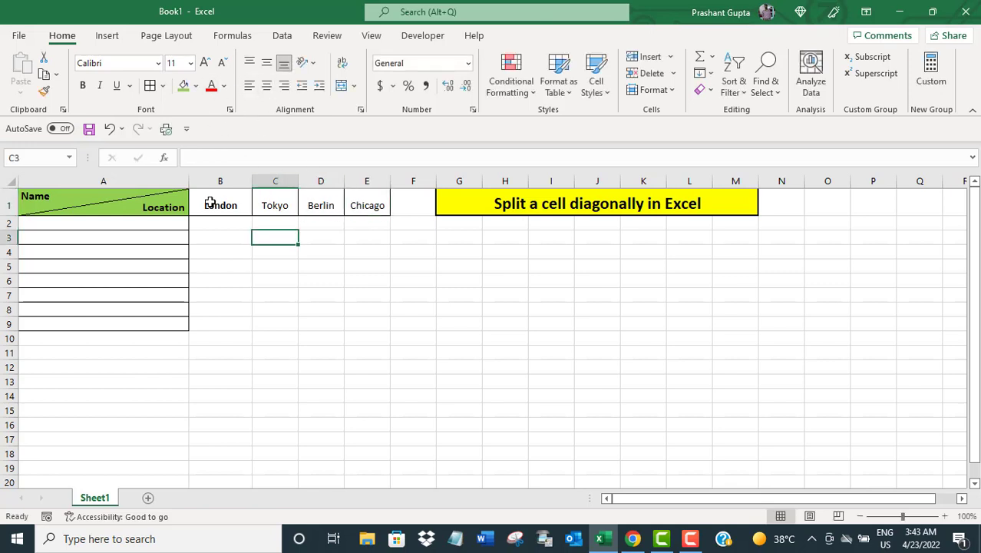
{"action": "left_click_drag", "start_coordinate": [210, 203], "coordinate": [370, 210]}
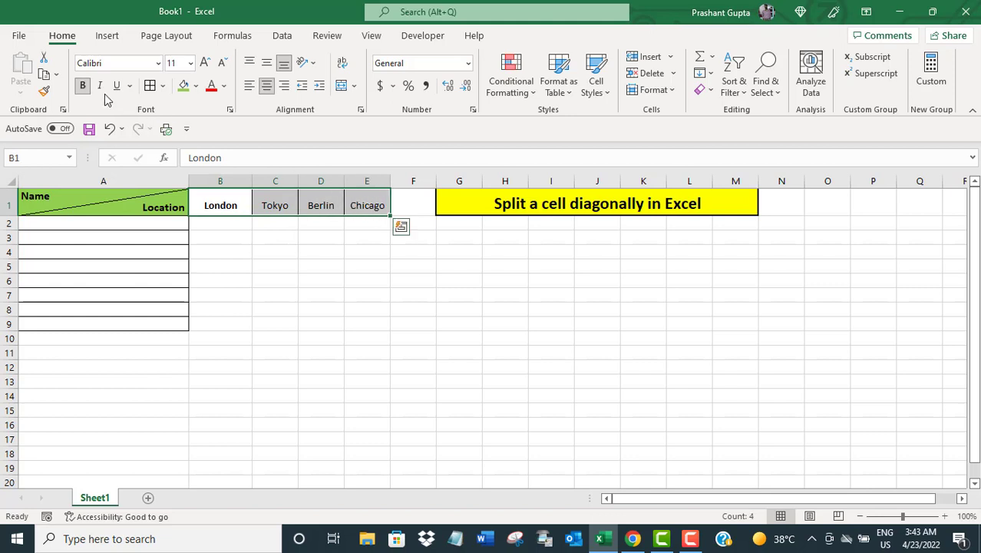
{"action": "left_click", "coordinate": [82, 87]}
- Bold the city headers and apply All Borders to the data grid B2:E9
{"action": "left_click", "coordinate": [82, 87]}
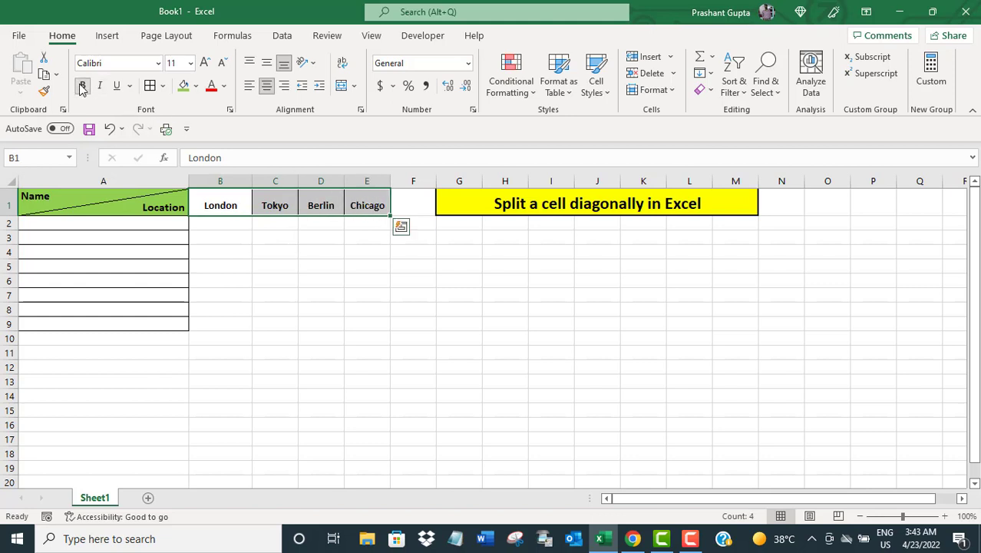
{"action": "left_click", "coordinate": [206, 224]}
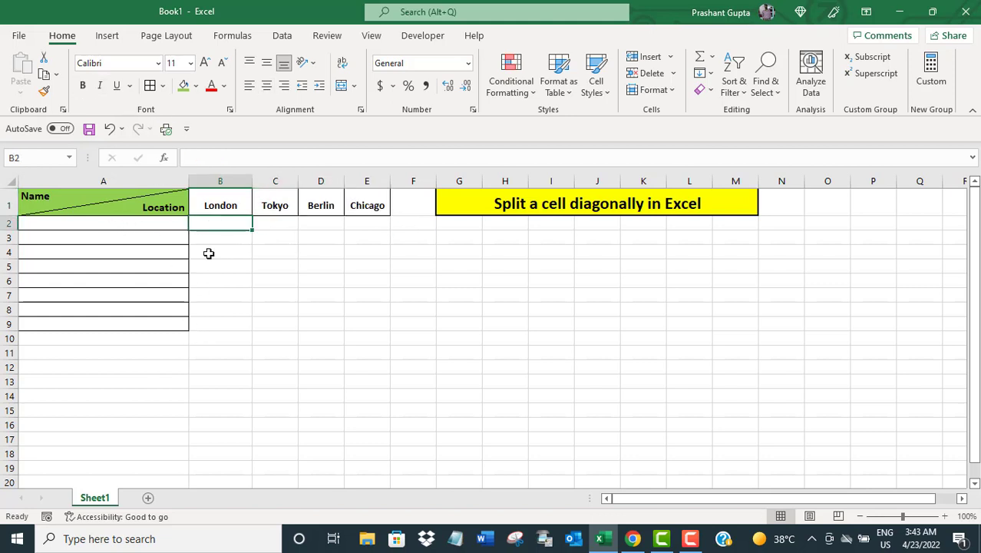
{"action": "mouse_move", "coordinate": [209, 223]}
{"action": "left_mouse_down"}
{"action": "mouse_move", "coordinate": [376, 288]}
{"action": "mouse_move", "coordinate": [373, 319]}
{"action": "left_mouse_up"}
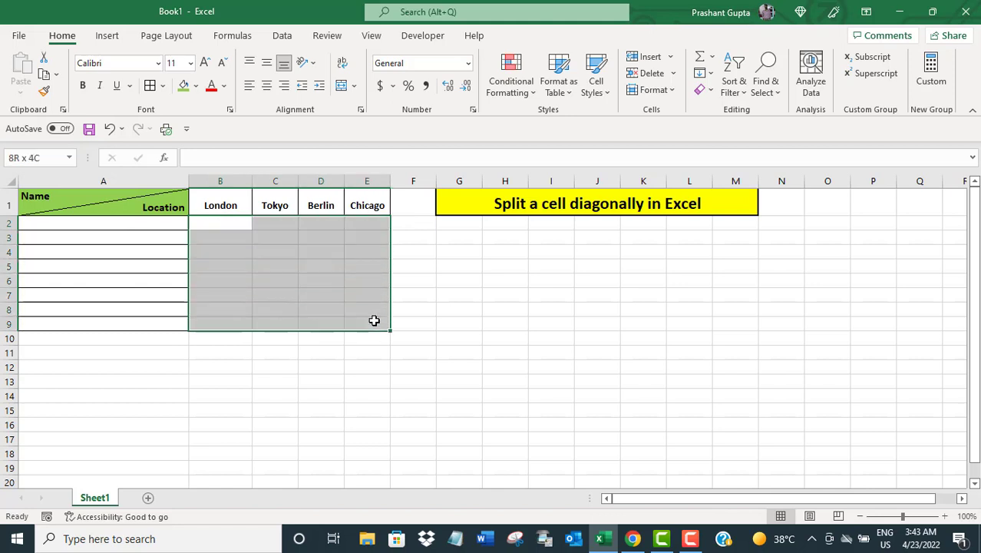
{"action": "left_click", "coordinate": [149, 86]}
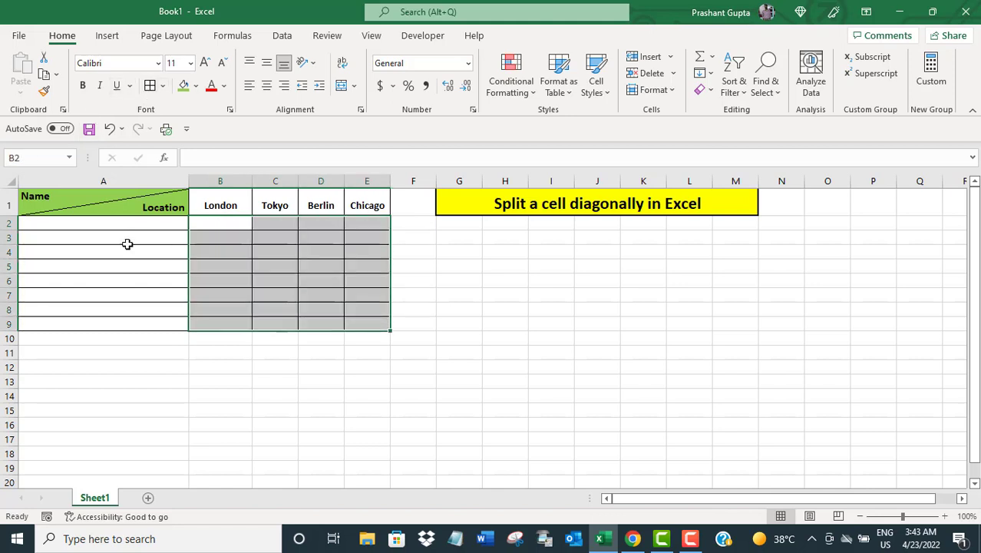
- Enter the first person's full name in cell A2
{"action": "left_click", "coordinate": [96, 220]}
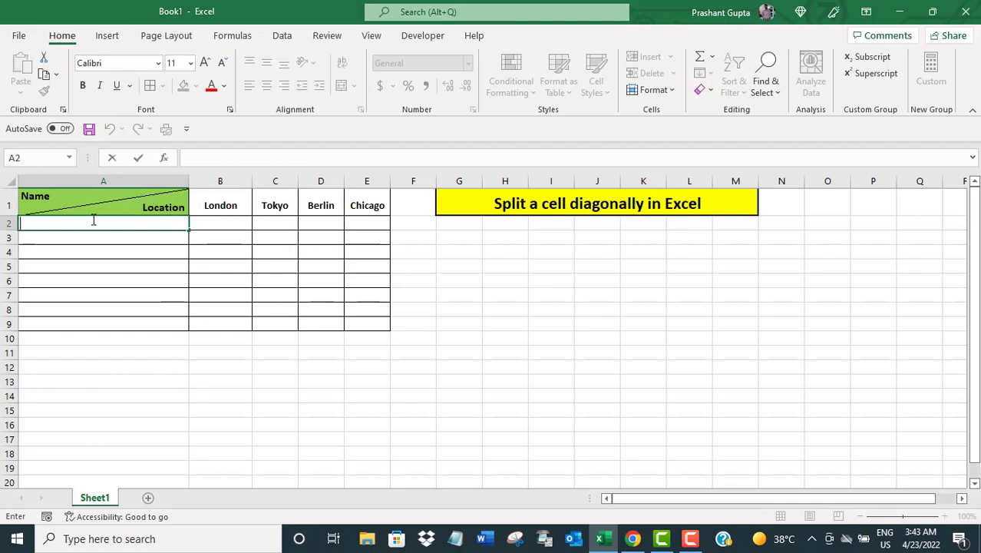
{"action": "type", "text": "penc"}
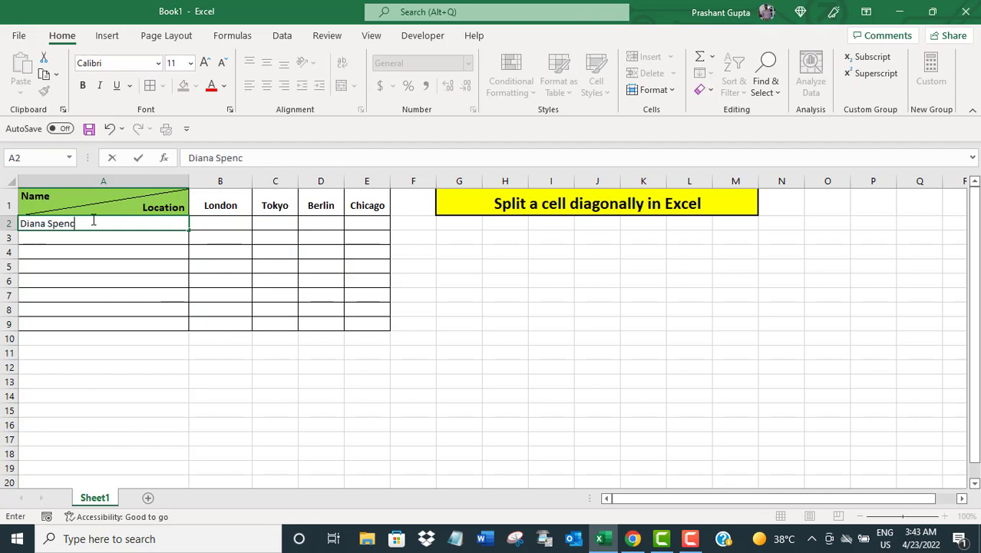
{"action": "type", "text": "er"}
{"action": "left_click", "coordinate": [177, 251]}
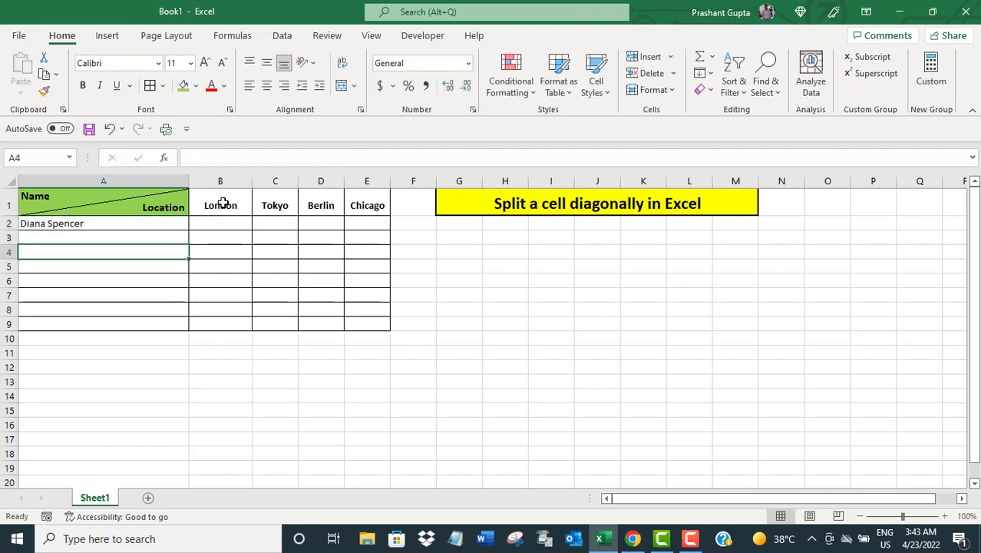
{"action": "left_click_drag", "start_coordinate": [221, 204], "coordinate": [367, 204]}
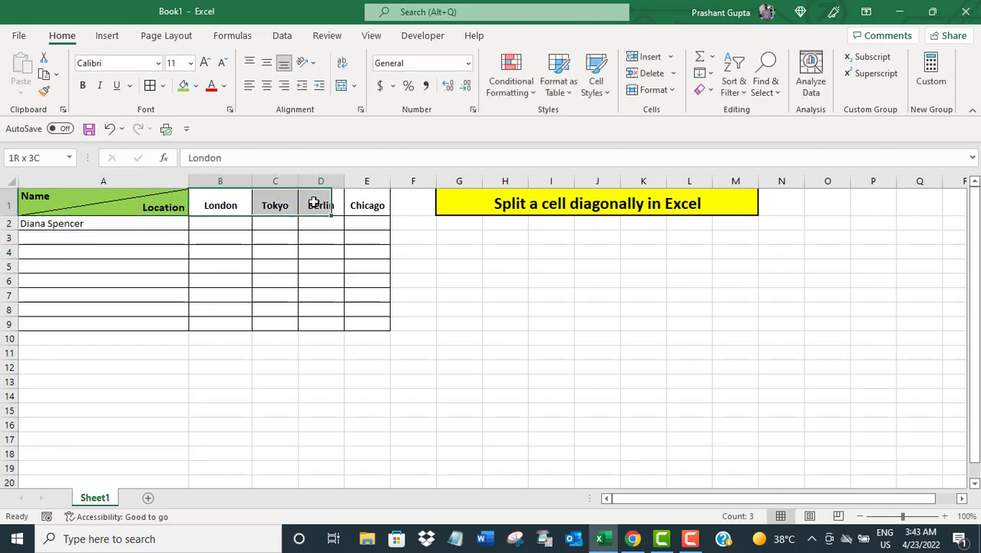
- Fill the city headers B1:E1 light orange and the name cells A2:A9 yellow
{"action": "left_click", "coordinate": [196, 85]}
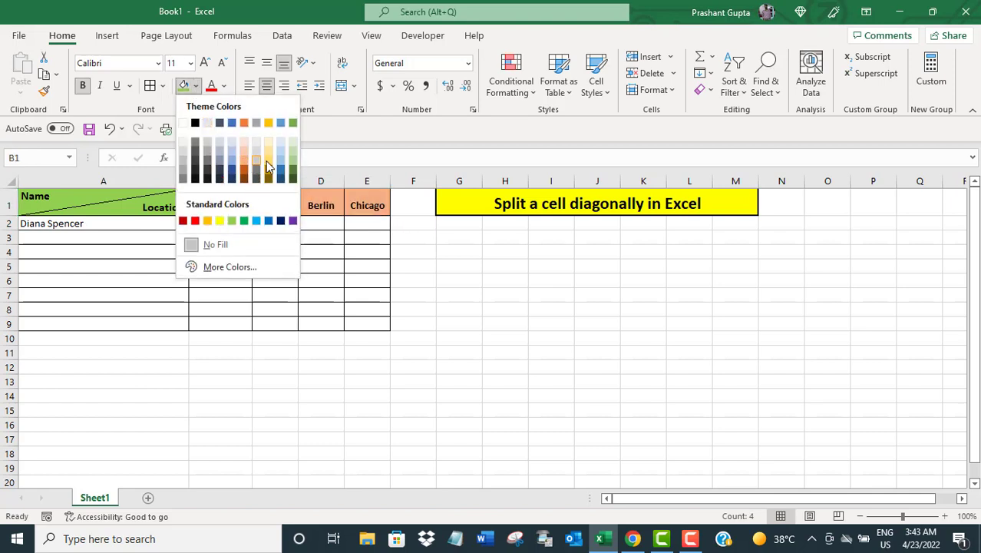
{"action": "left_click", "coordinate": [268, 160]}
{"action": "left_click_drag", "start_coordinate": [95, 224], "coordinate": [90, 324]}
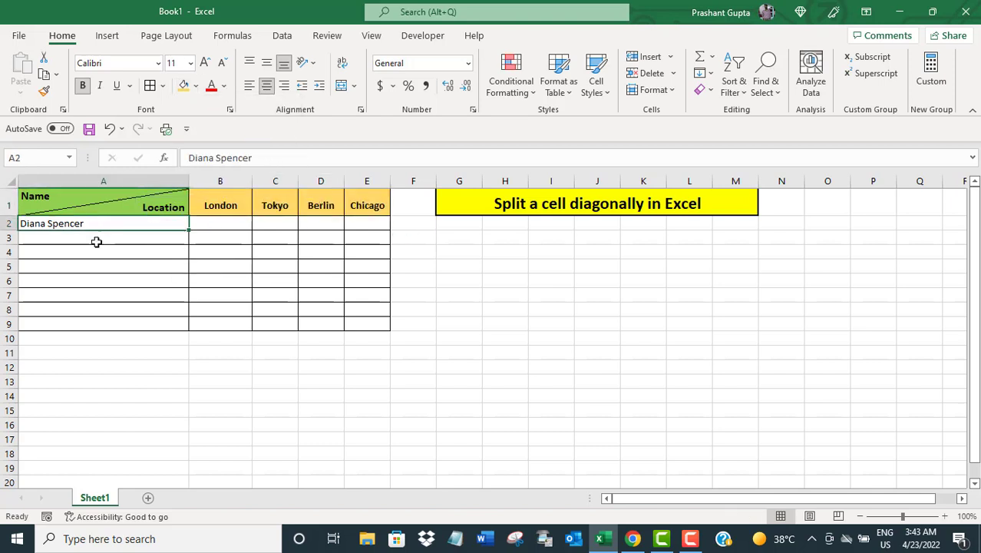
{"action": "left_click", "coordinate": [196, 86]}
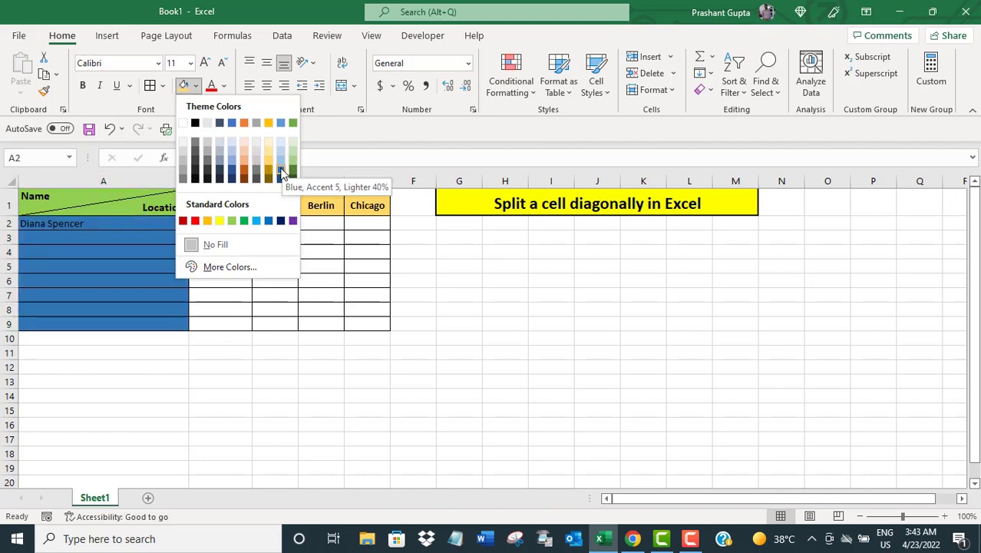
{"action": "left_click", "coordinate": [219, 222]}
{"action": "left_click", "coordinate": [75, 236]}
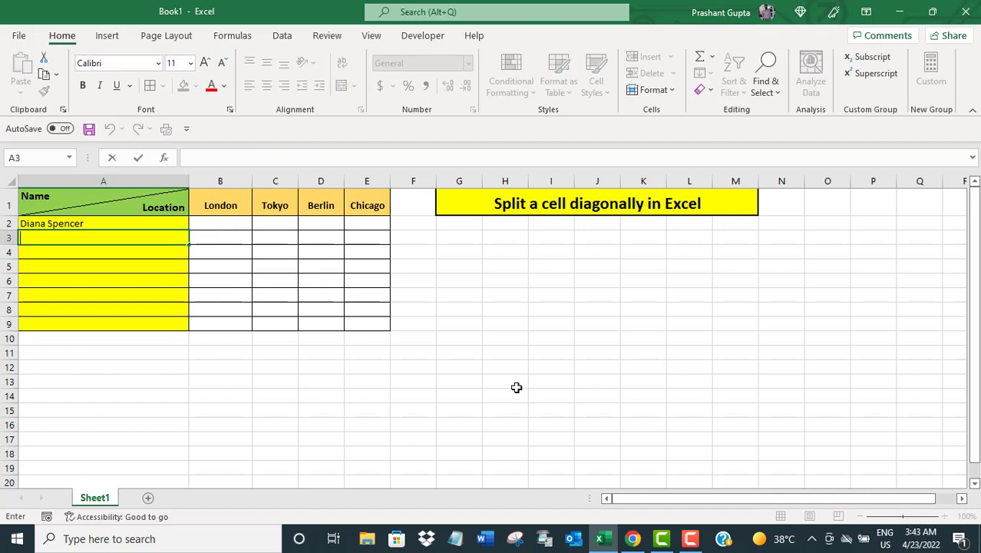
{"action": "type", "text": "Steve Jobs"}
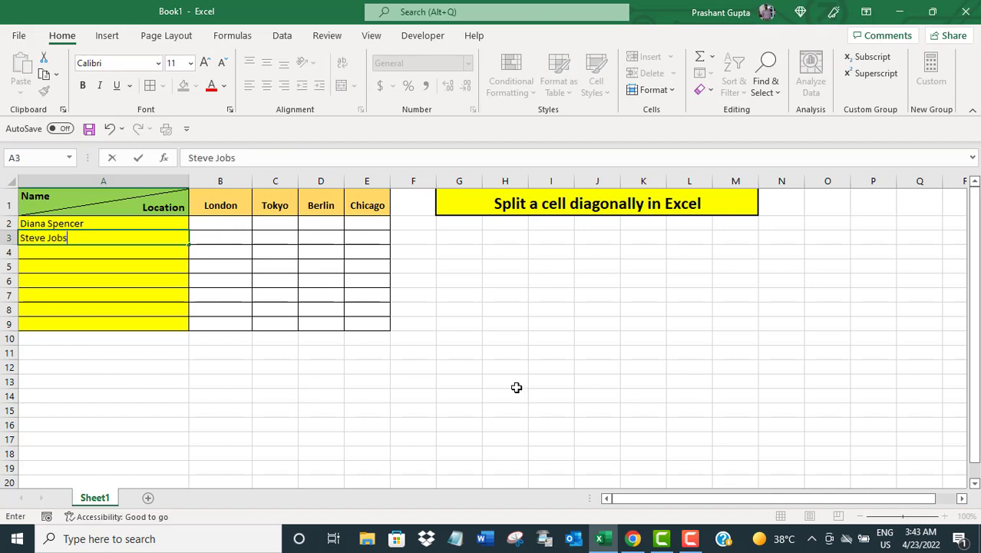
- Type a person's name into each of cells A4 through A9, one name per row
{"action": "left_click", "coordinate": [51, 255]}
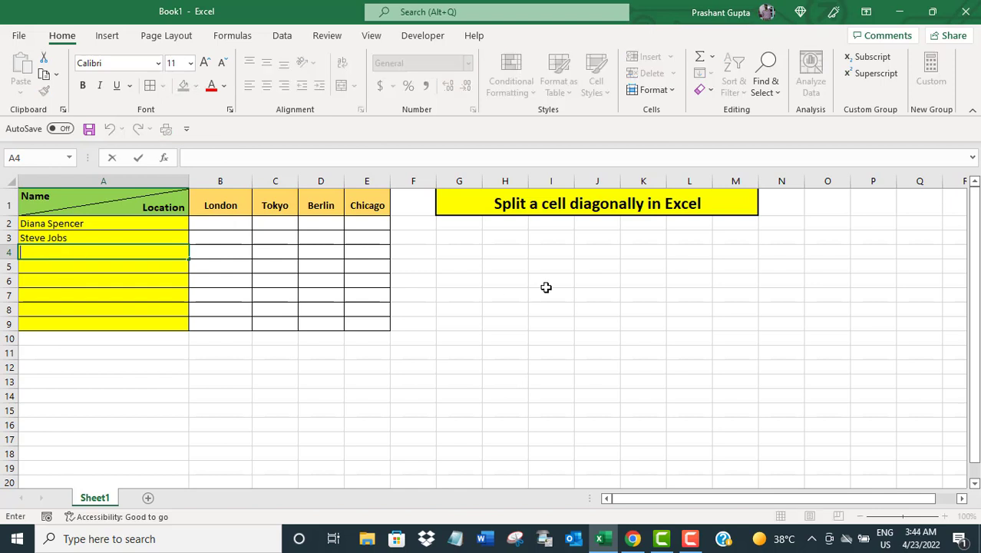
{"action": "type", "text": "Girish Karnad"}
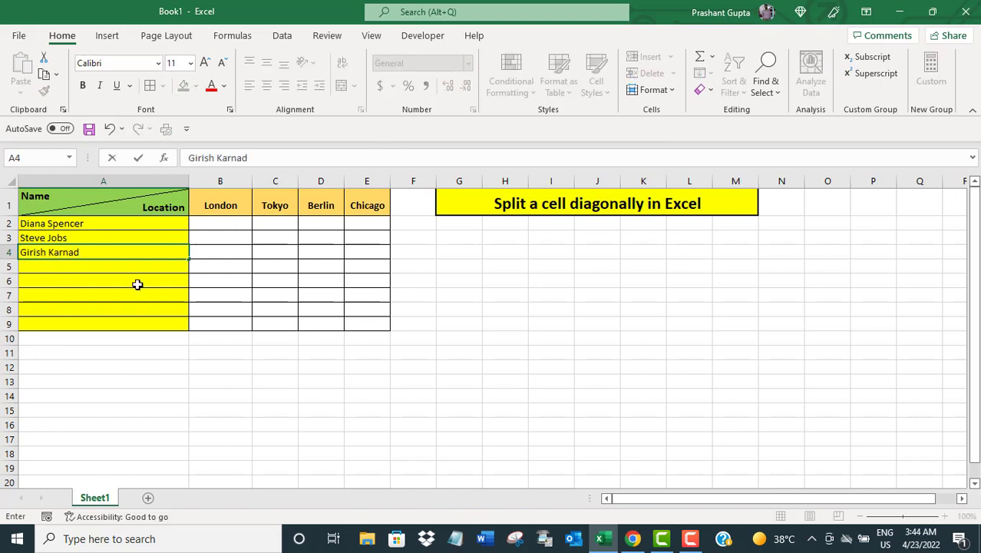
{"action": "left_click", "coordinate": [59, 268]}
{"action": "type", "text": "M"}
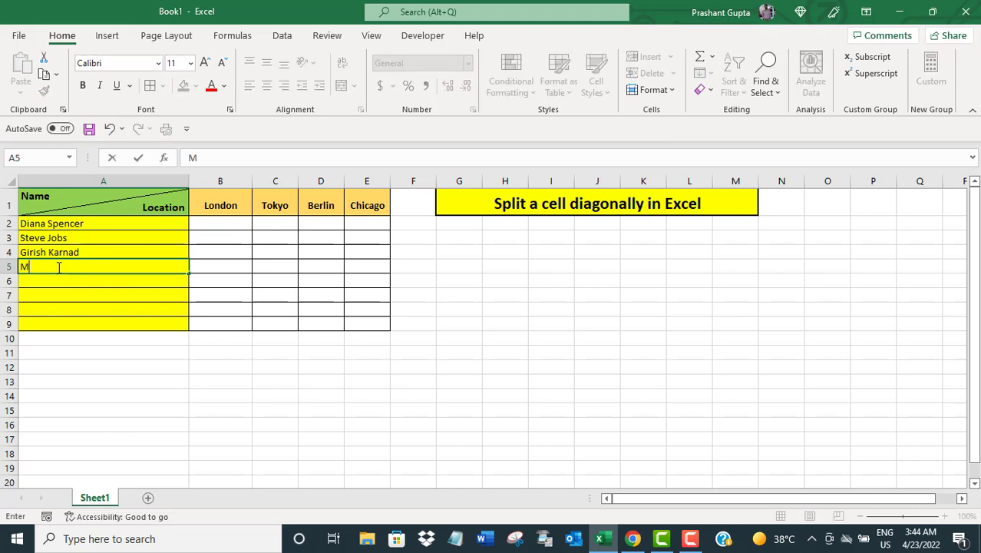
{"action": "type", "text": "ahalaxmi Shenoy"}
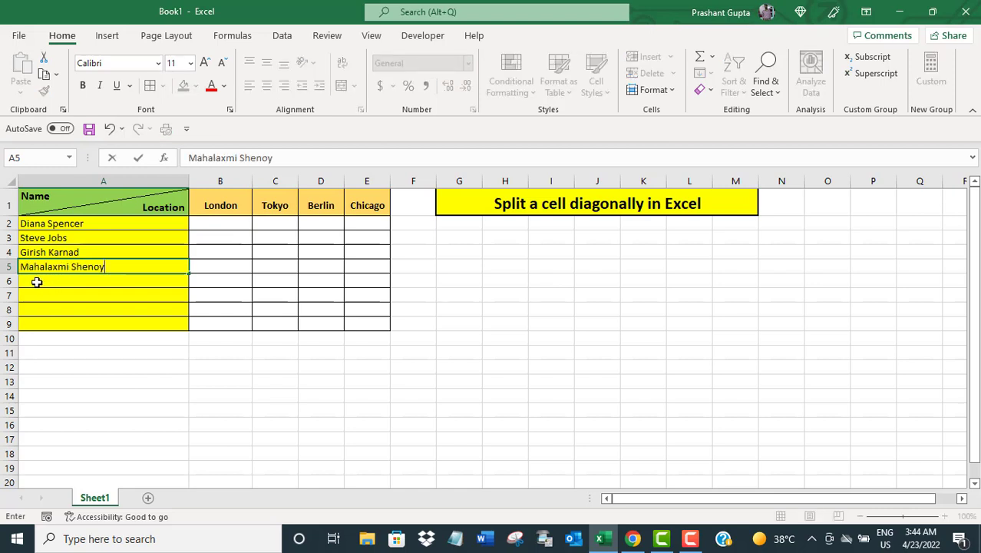
{"action": "left_click", "coordinate": [37, 281]}
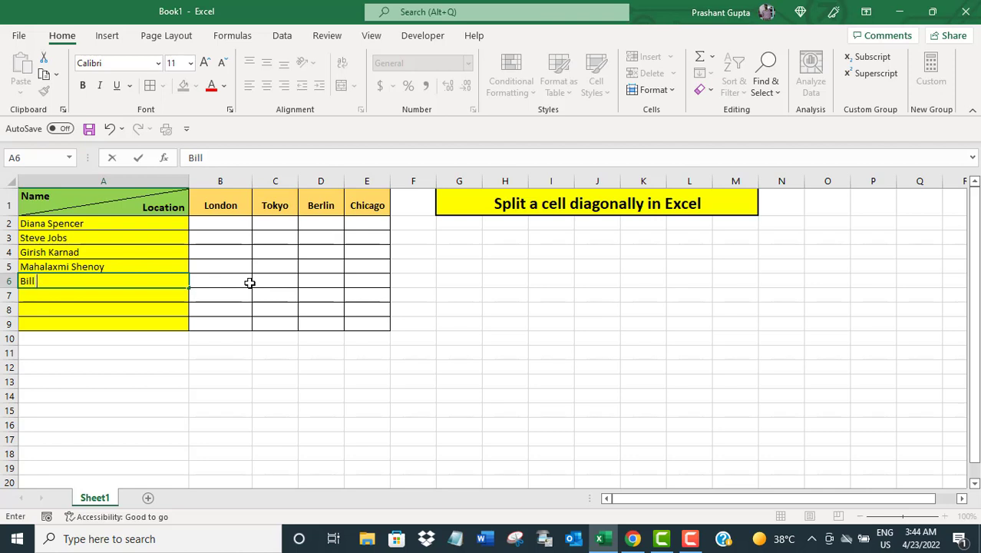
{"action": "type", "text": "Gates"}
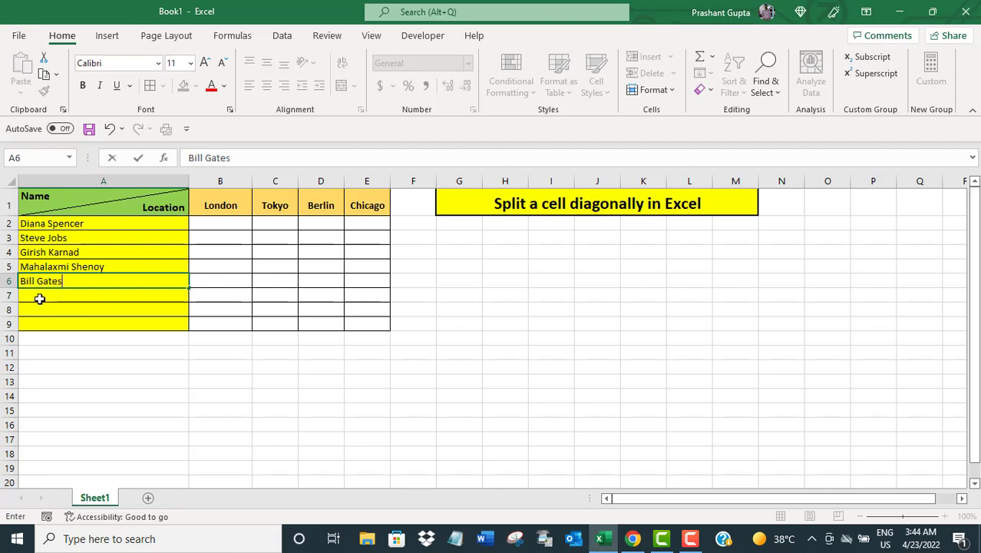
{"action": "left_click", "coordinate": [37, 298]}
{"action": "type", "text": "S N"}
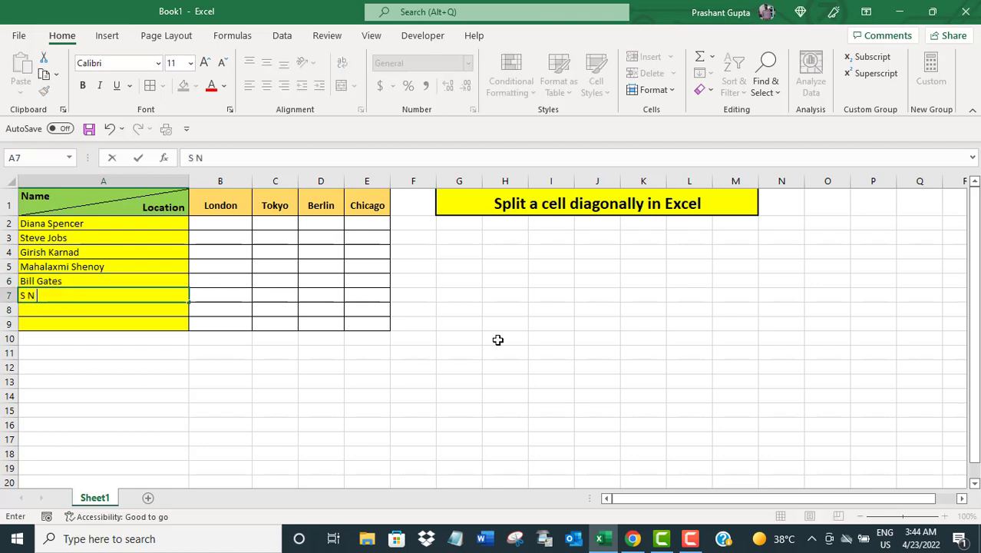
{"action": "type", "text": "Goenka"}
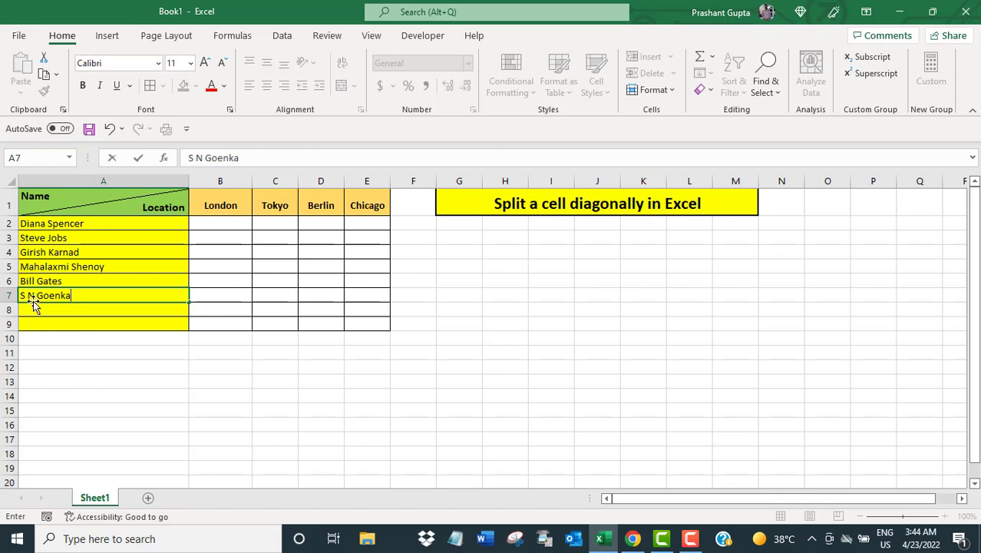
{"action": "left_click", "coordinate": [29, 309]}
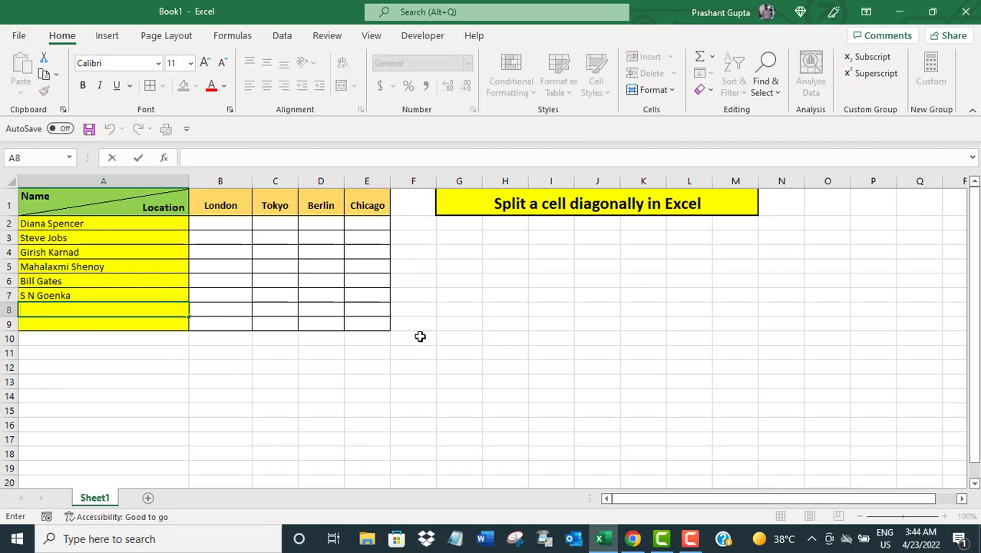
{"action": "type", "text": "Angela "}
{"action": "type", "text": "Markel"}
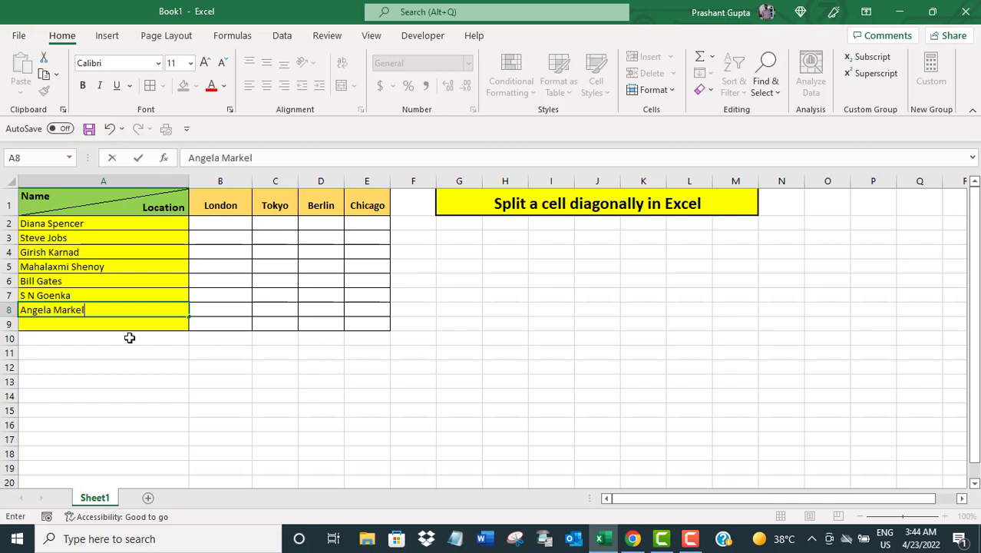
{"action": "left_click", "coordinate": [79, 324]}
{"action": "type", "text": "Geor"}
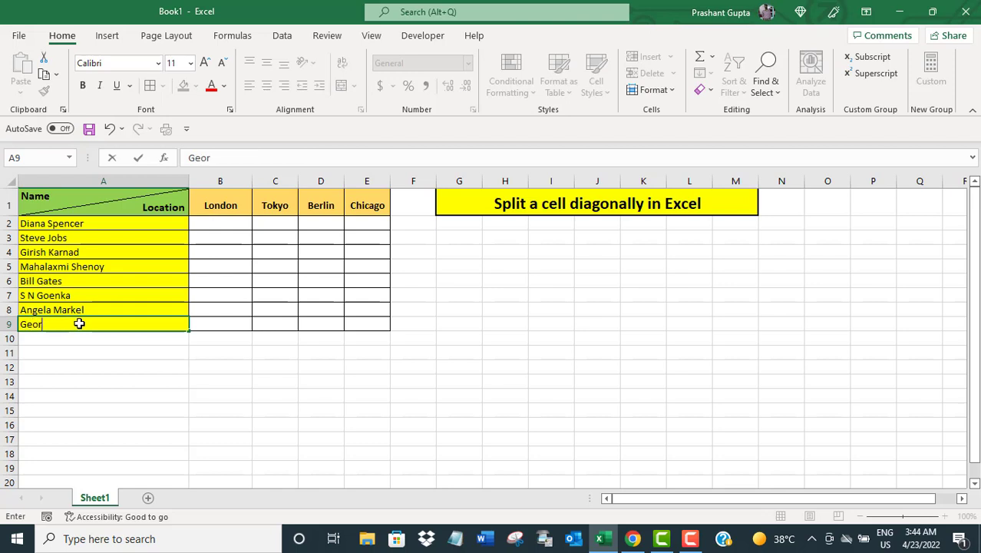
{"action": "type", "text": "ge W. Bus"}
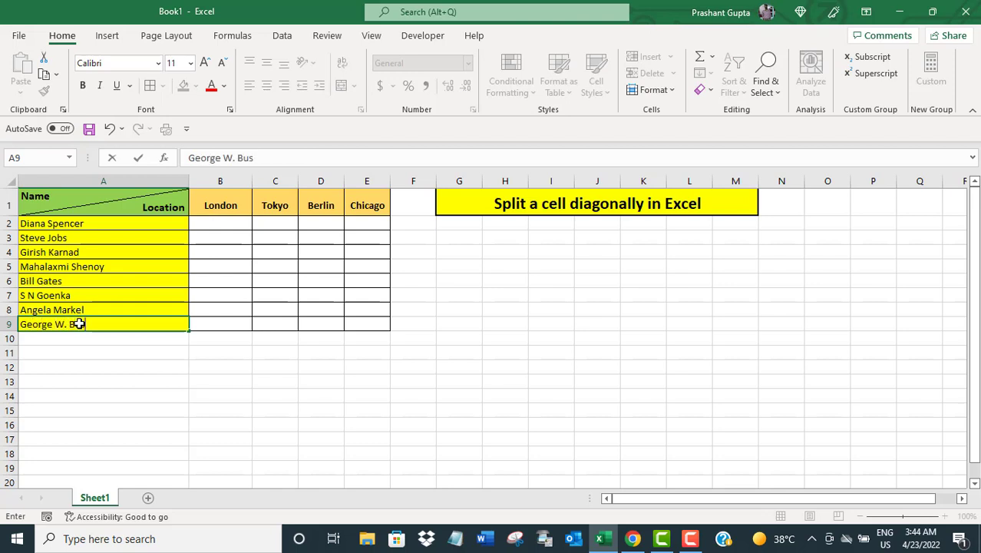
{"action": "type", "text": "h"}
- Enter 12, 45, 23 and 36 in B2:E2, then select an empty cell outside the table
{"action": "left_click", "coordinate": [223, 220]}
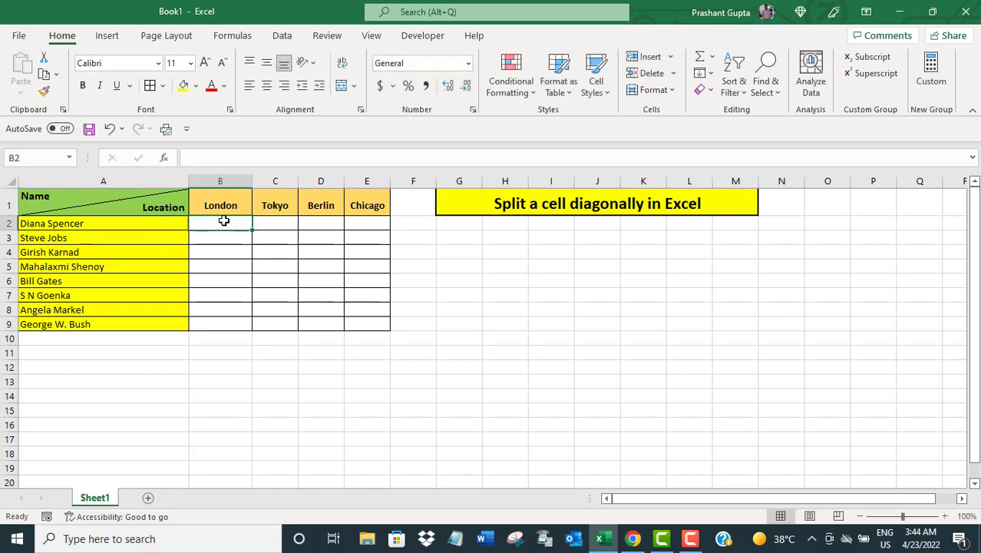
{"action": "type", "text": "12"}
{"action": "left_click", "coordinate": [274, 230]}
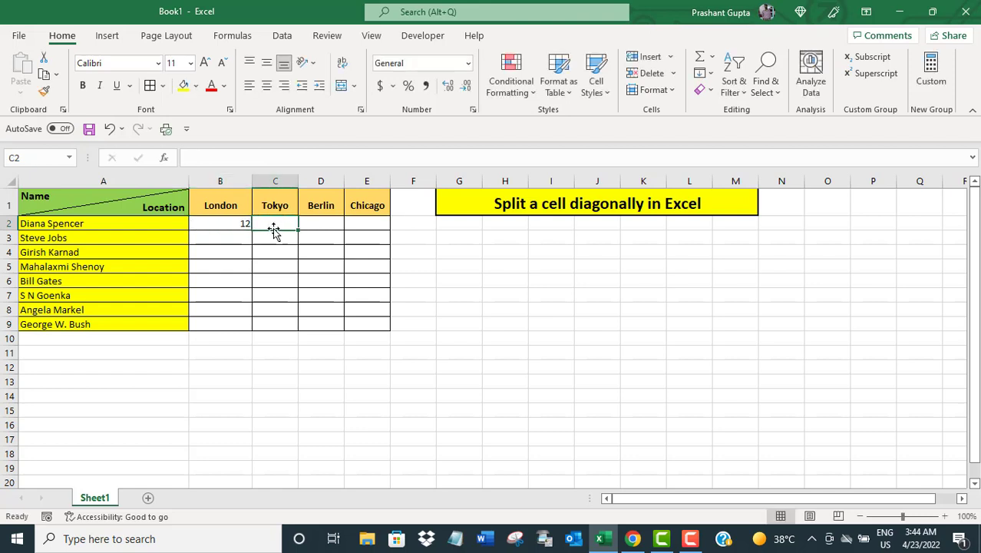
{"action": "type", "text": "45"}
{"action": "left_click", "coordinate": [327, 226]}
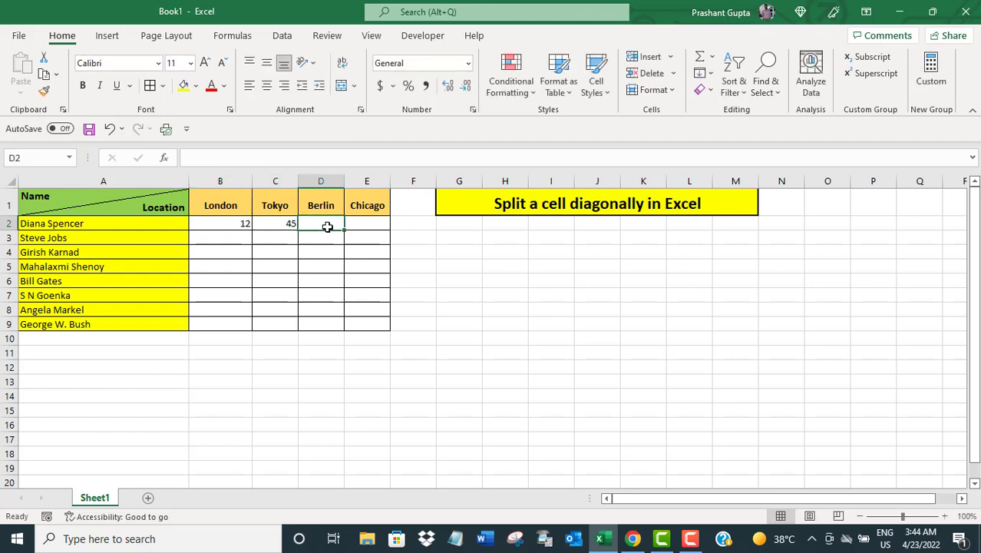
{"action": "type", "text": "23"}
{"action": "left_click", "coordinate": [360, 219]}
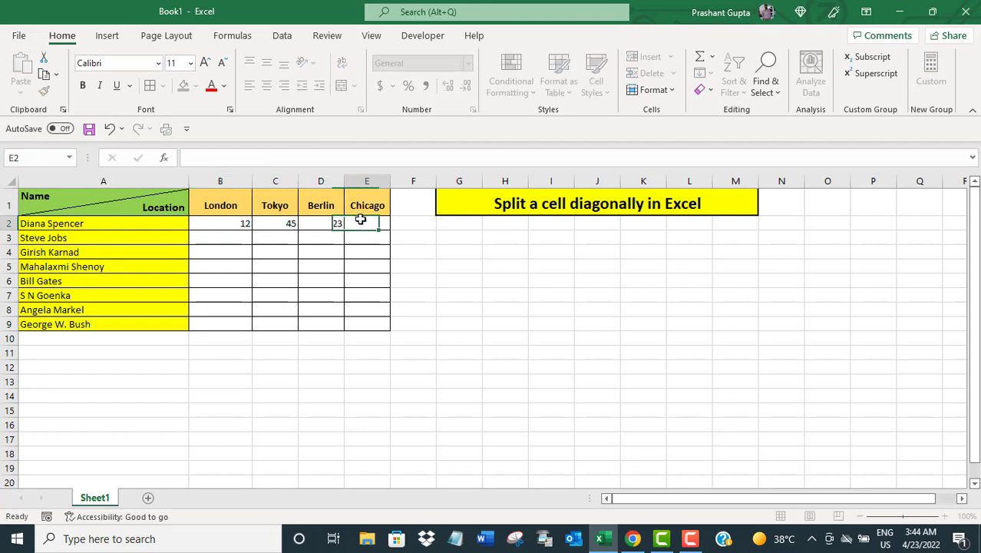
{"action": "type", "text": "36"}
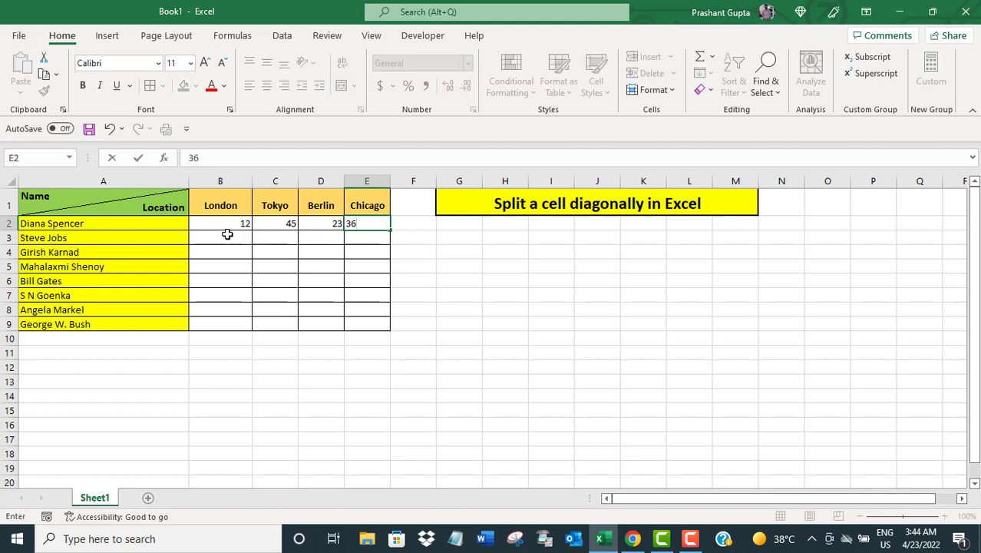
{"action": "left_click", "coordinate": [224, 237]}
{"action": "left_click", "coordinate": [451, 280]}
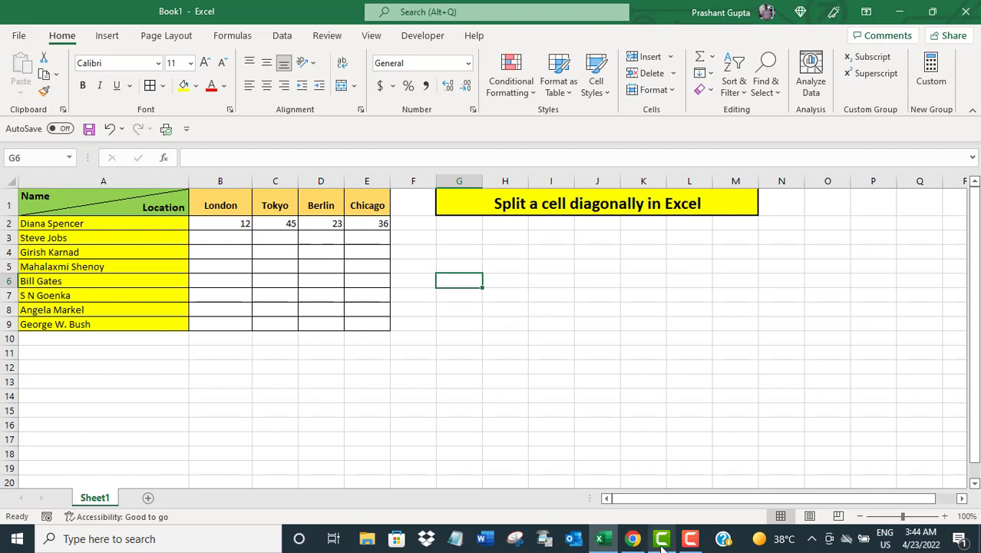
{"action": "left_click", "coordinate": [690, 540]}
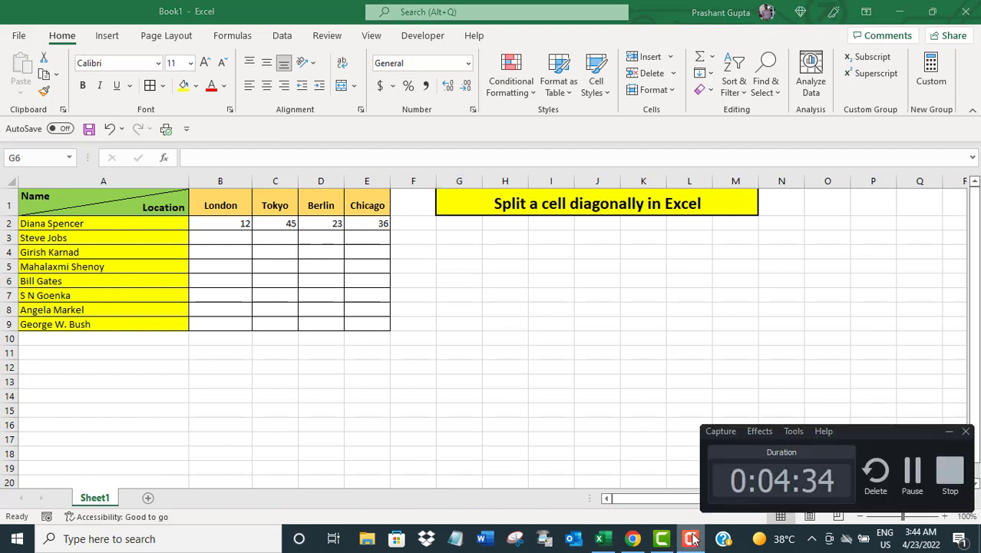